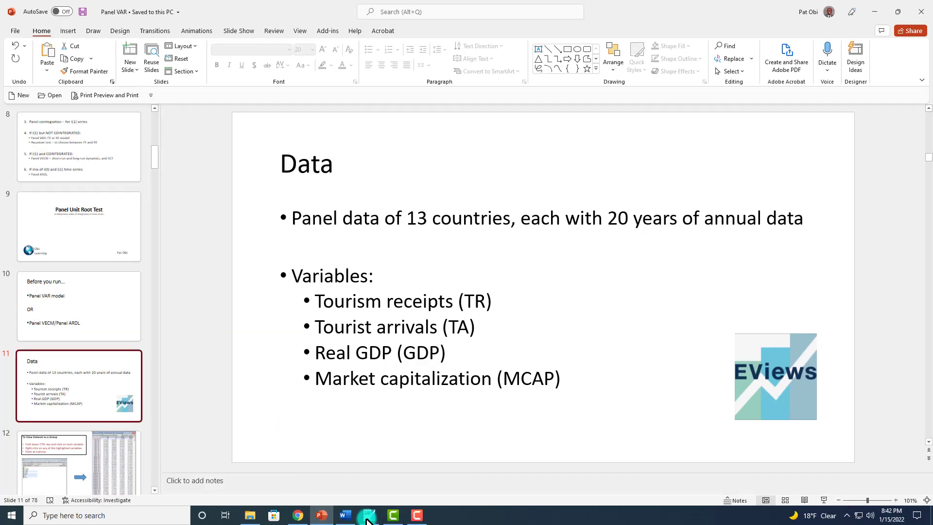
# Switch to the PANEL VAR workfile in EViews and select the tr series in its list.
pyautogui.click(369, 516)
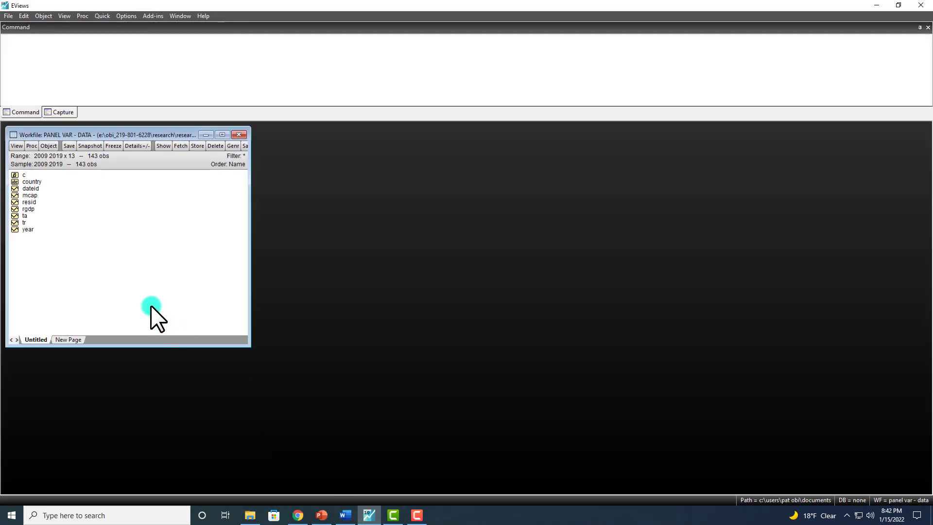
pyautogui.click(25, 222)
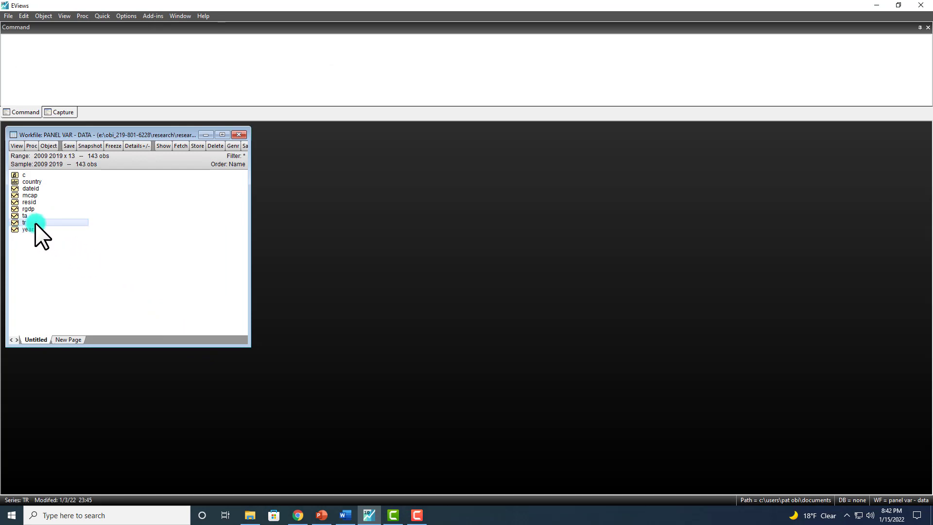
pyautogui.moveTo(25, 217); pyautogui.dragTo(69, 216)
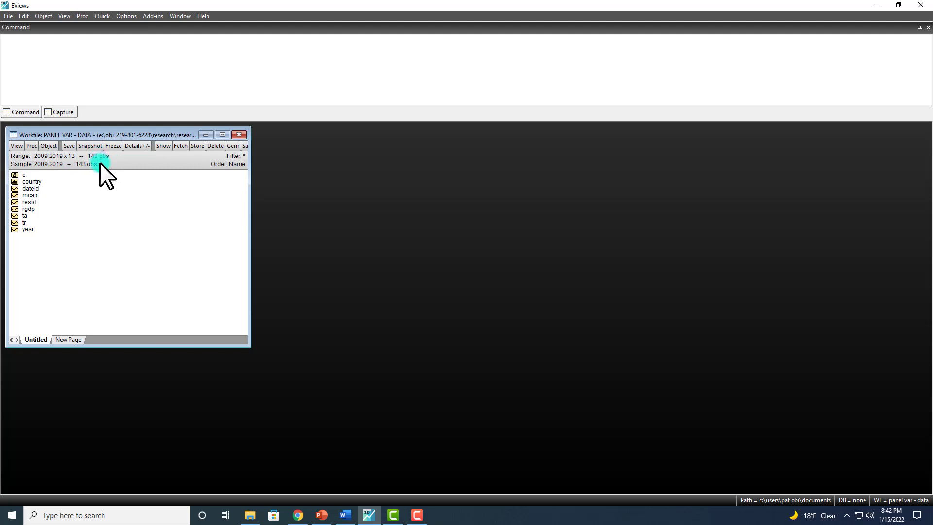
pyautogui.click(103, 15)
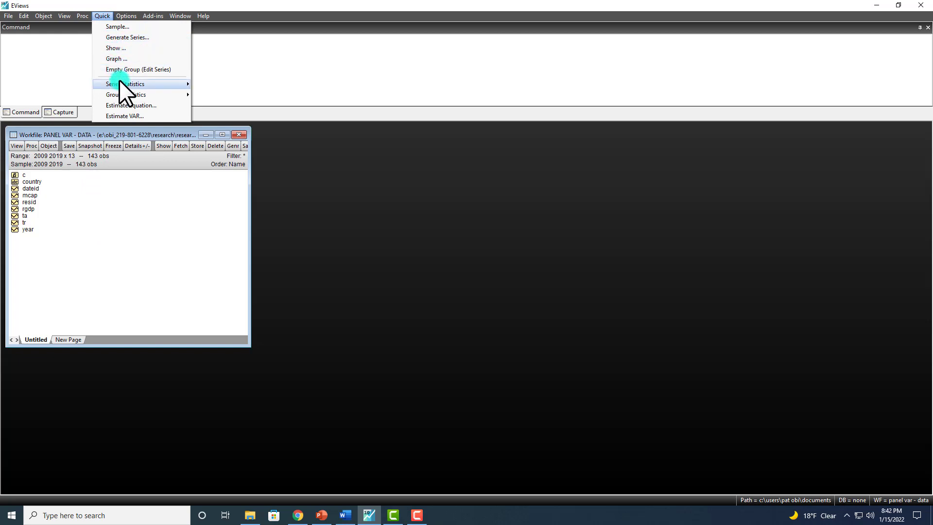
pyautogui.moveTo(136, 79)
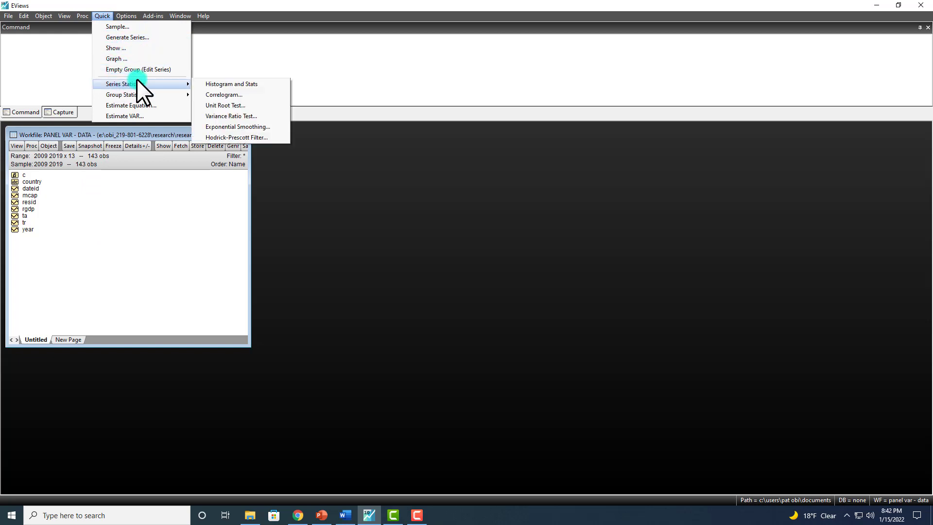
pyautogui.click(223, 106)
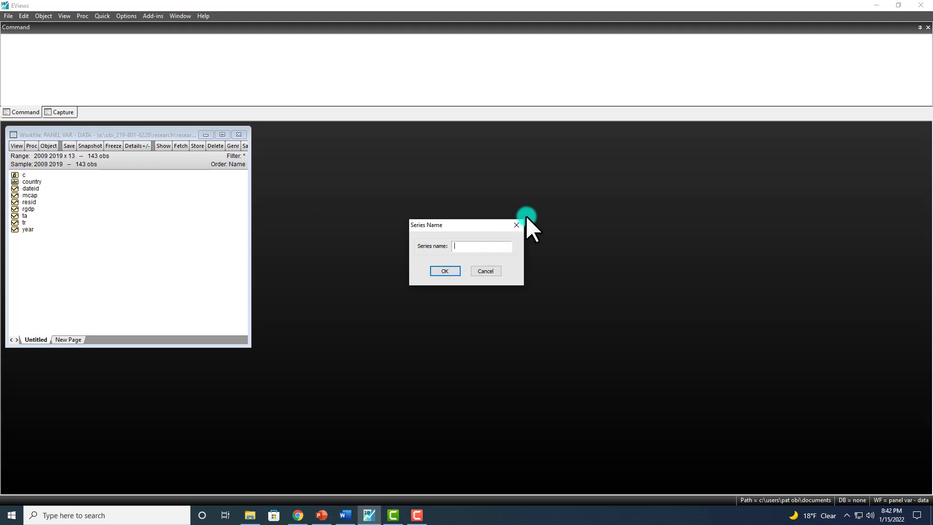
pyautogui.write('TR')
pyautogui.click(445, 271)
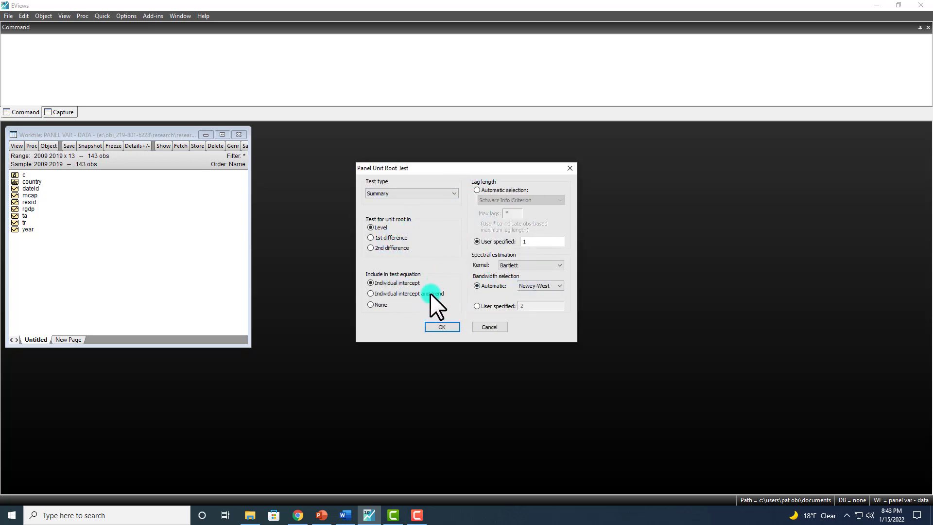
pyautogui.click(443, 327)
pyautogui.moveTo(158, 161); pyautogui.dragTo(390, 132)
pyautogui.click(490, 138)
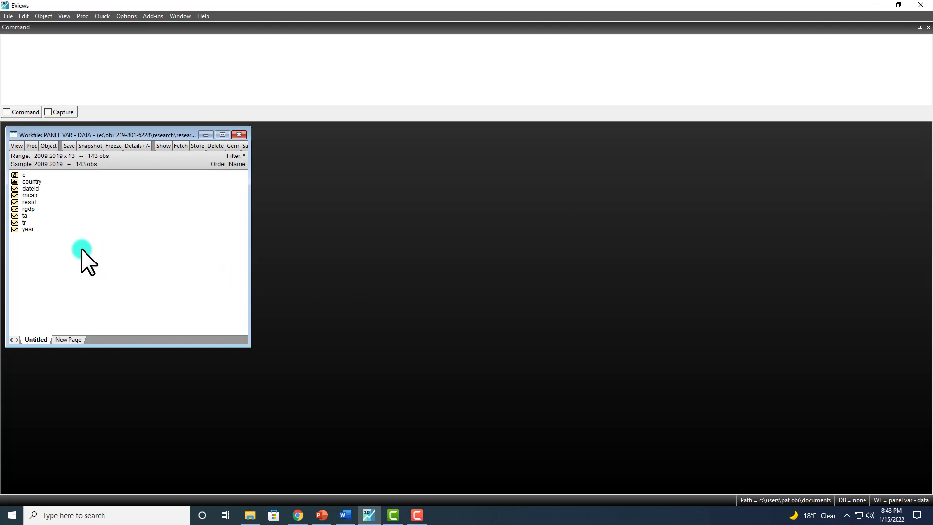
# Open the TR and TA series windows and place them side by side across the top.
pyautogui.doubleClick(25, 222)
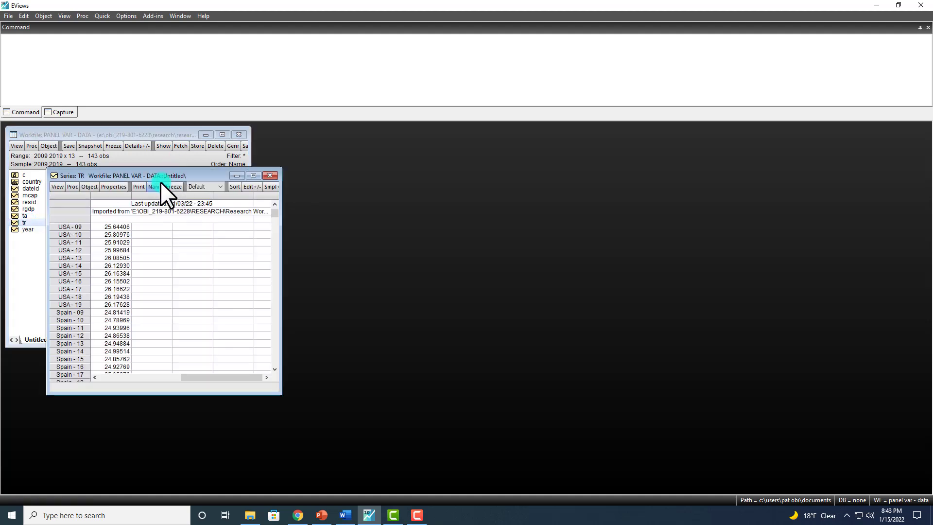
pyautogui.moveTo(160, 174); pyautogui.dragTo(379, 135)
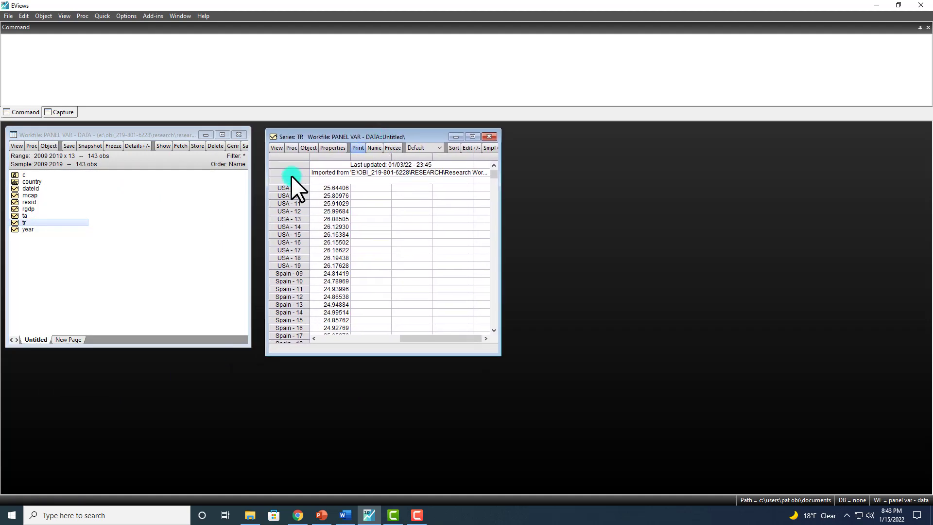
pyautogui.doubleClick(27, 216)
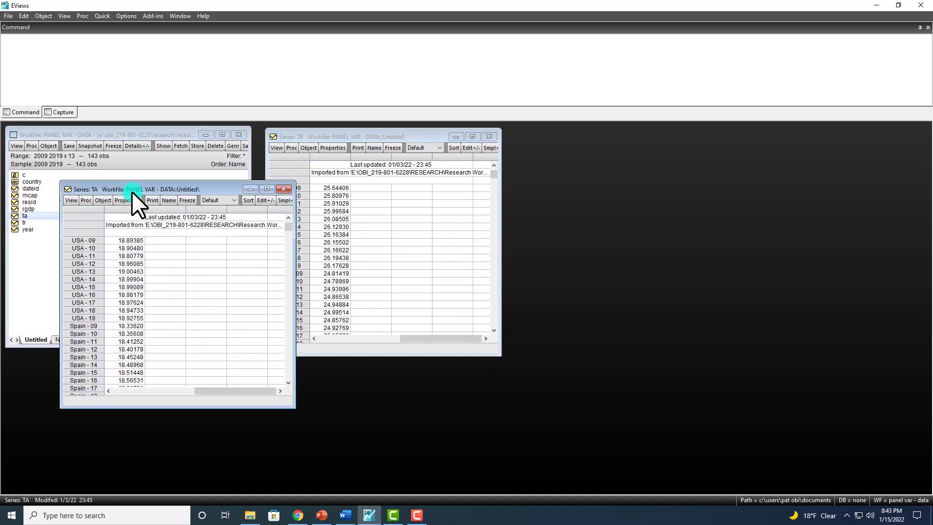
pyautogui.moveTo(132, 192); pyautogui.dragTo(583, 132)
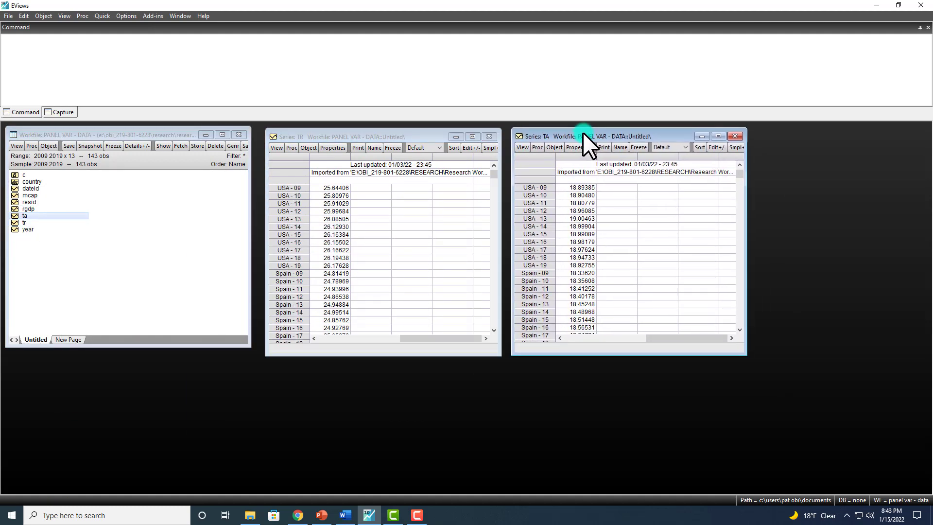
# Open the RGDP and MCAP series windows and place them below TR and TA.
pyautogui.doubleClick(28, 209)
pyautogui.moveTo(136, 205); pyautogui.dragTo(331, 289)
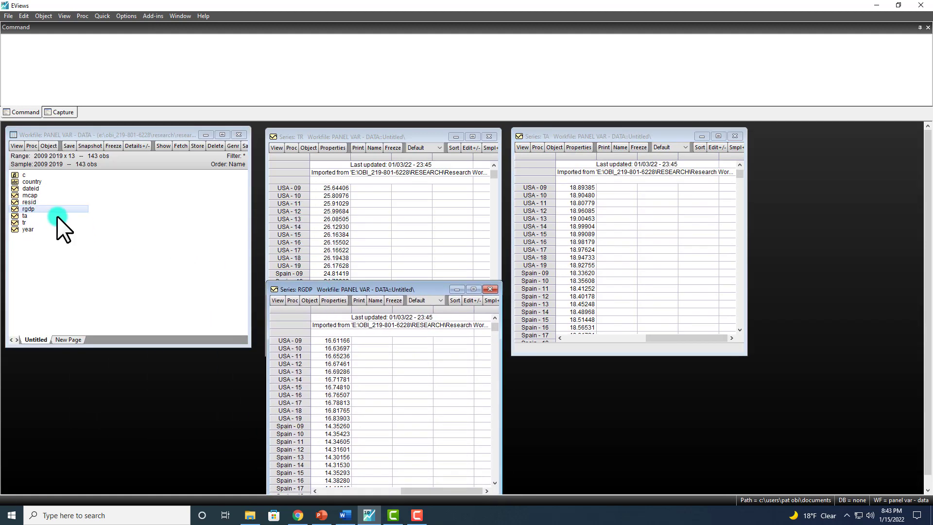
pyautogui.doubleClick(30, 194)
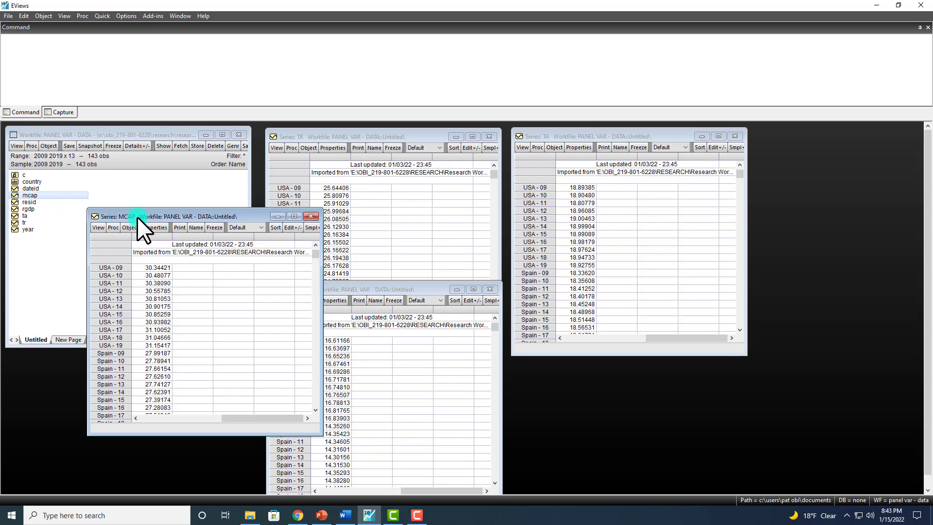
pyautogui.moveTo(137, 217); pyautogui.dragTo(563, 287)
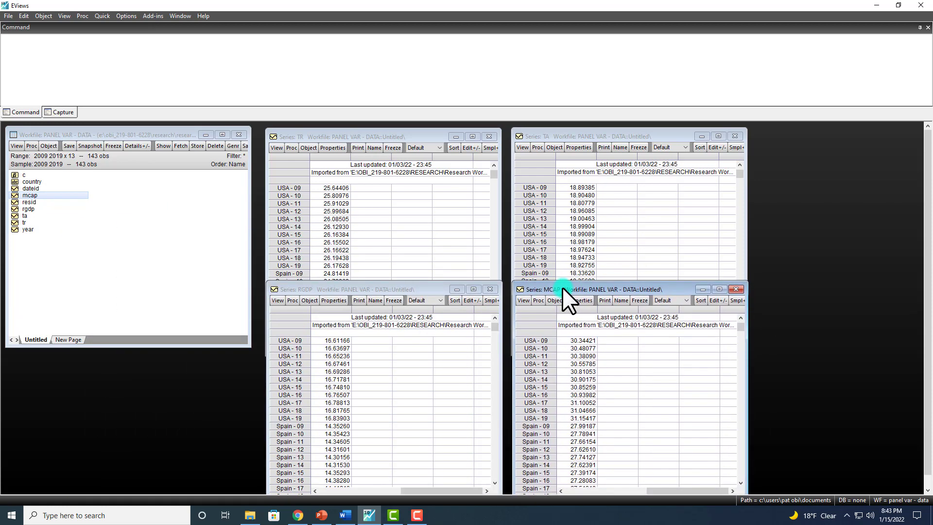
# Run a Summary panel unit root test on TR at level with automatic lag selection.
pyautogui.click(276, 147)
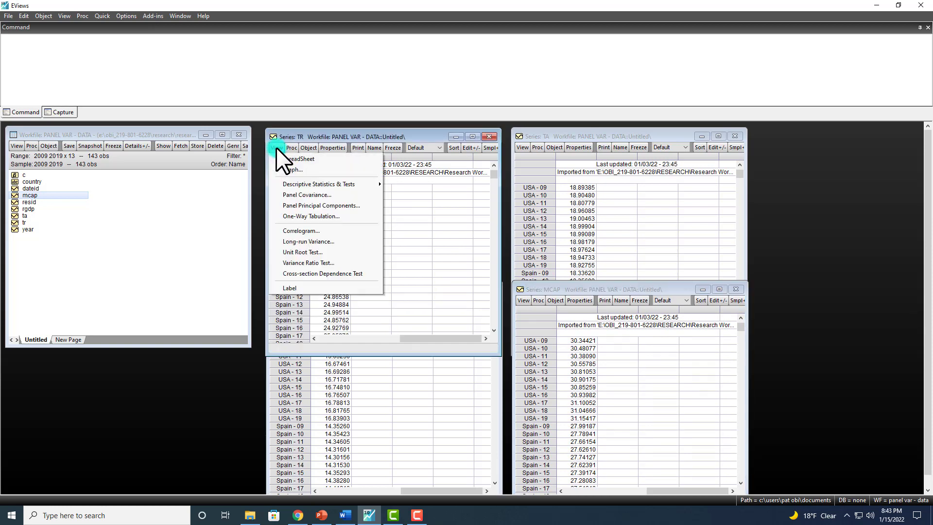
pyautogui.click(302, 251)
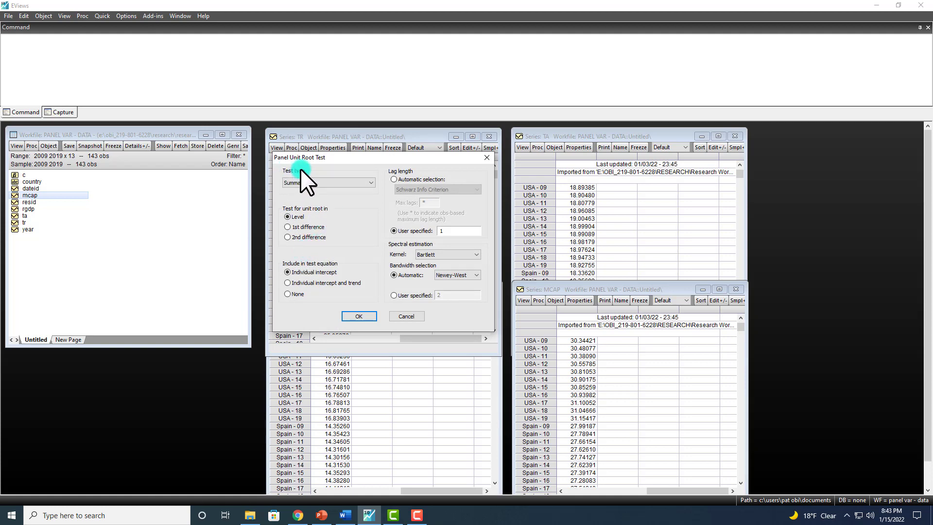
pyautogui.click(371, 182)
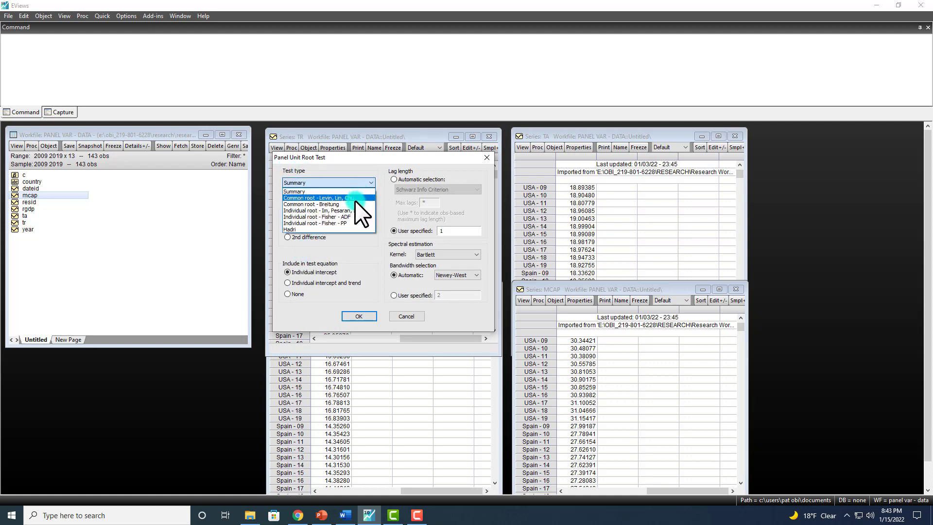
pyautogui.click(298, 190)
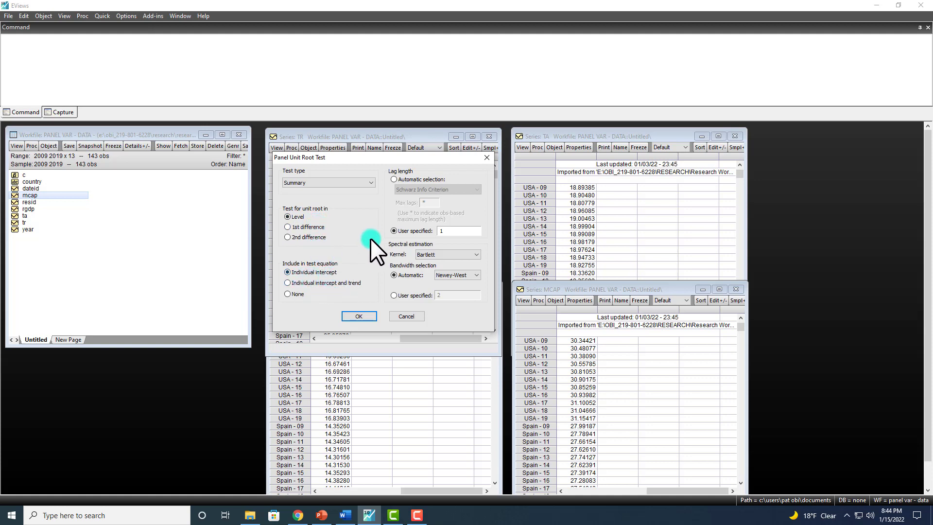
pyautogui.click(394, 180)
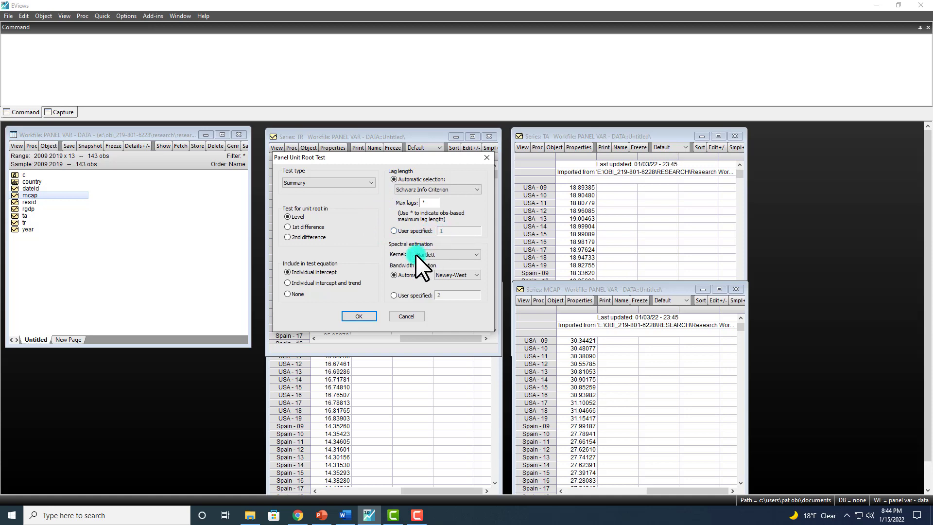
pyautogui.click(360, 316)
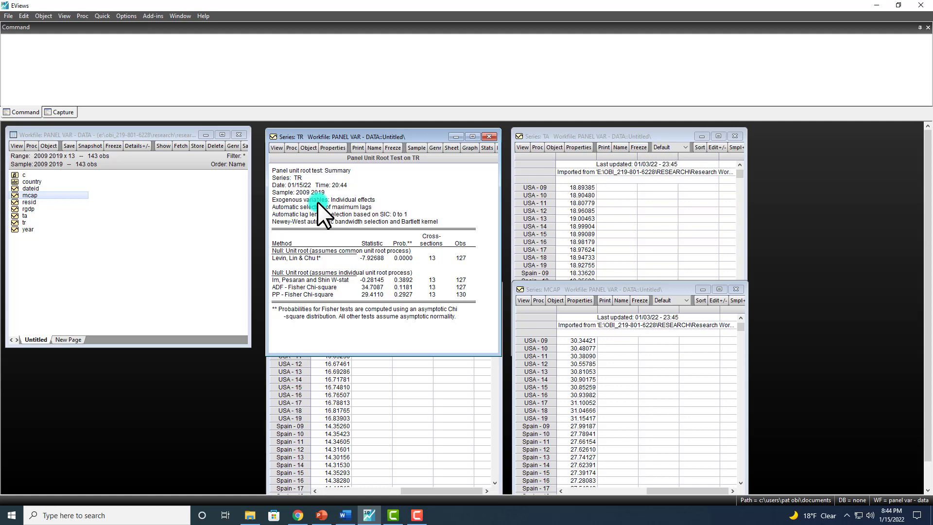
# Review TR's level results: Levin-Lin-Chu 0.0000, IPS 0.3892, ADF-Fisher 0.1181, PP-Fisher 0.2927.
pyautogui.moveTo(274, 177); pyautogui.dragTo(302, 178)
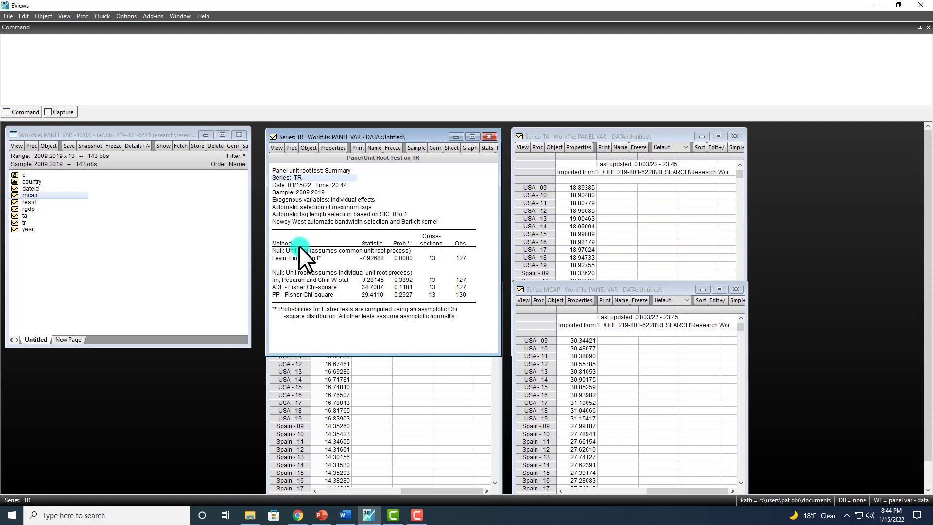
pyautogui.moveTo(288, 243); pyautogui.dragTo(297, 294)
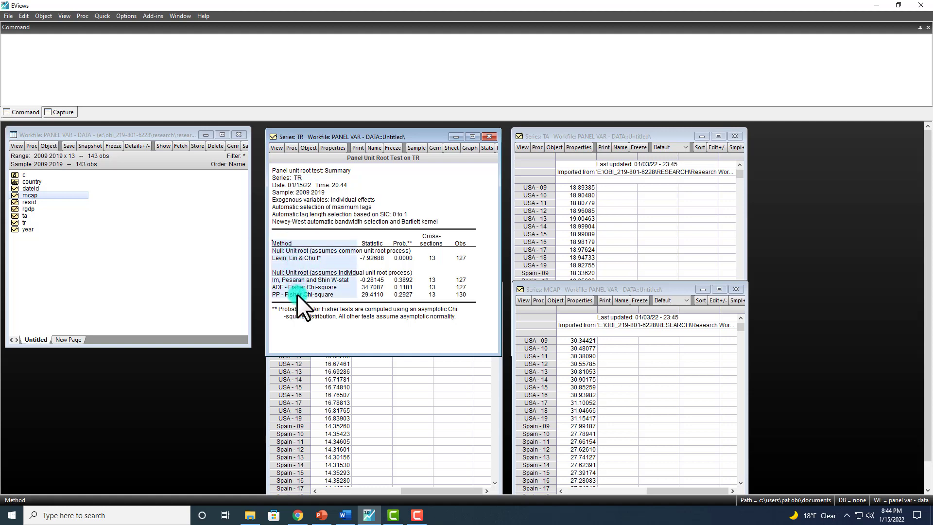
pyautogui.click(281, 250)
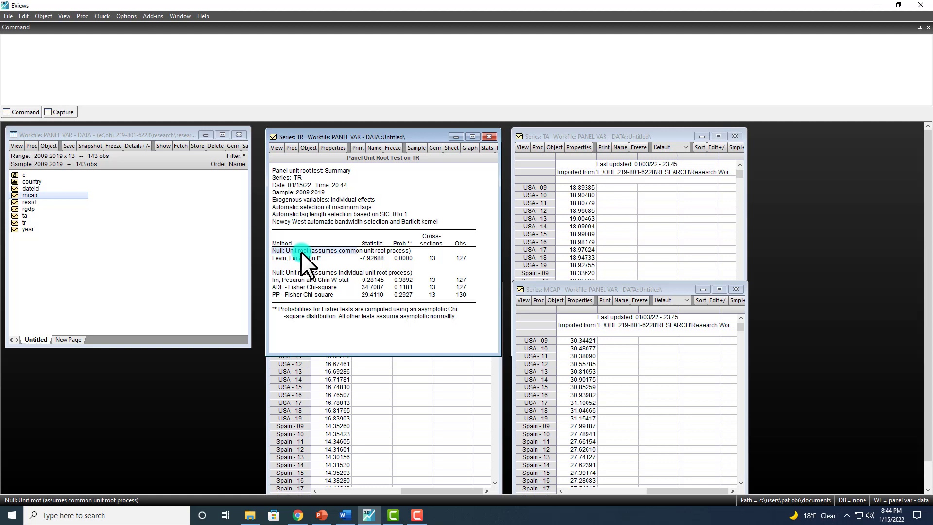
pyautogui.click(402, 257)
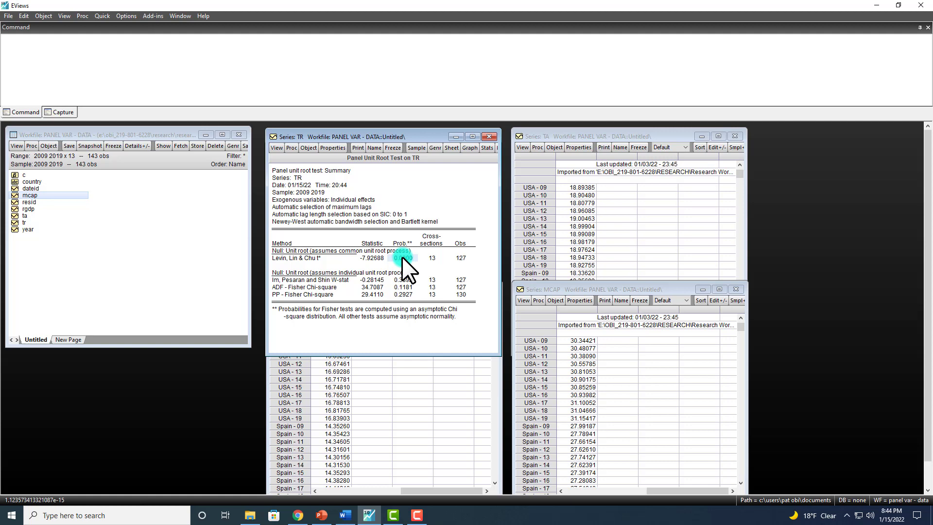
pyautogui.click(403, 279)
pyautogui.click(402, 290)
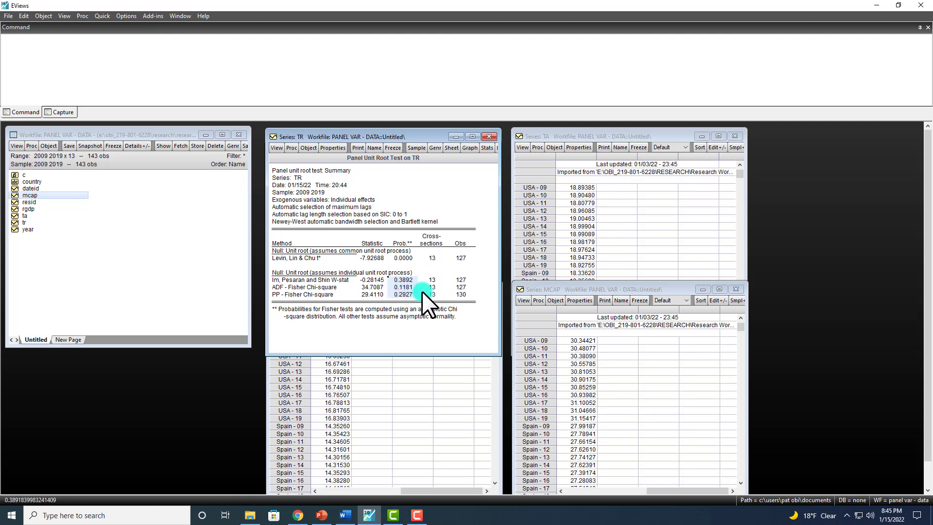
pyautogui.click(419, 293)
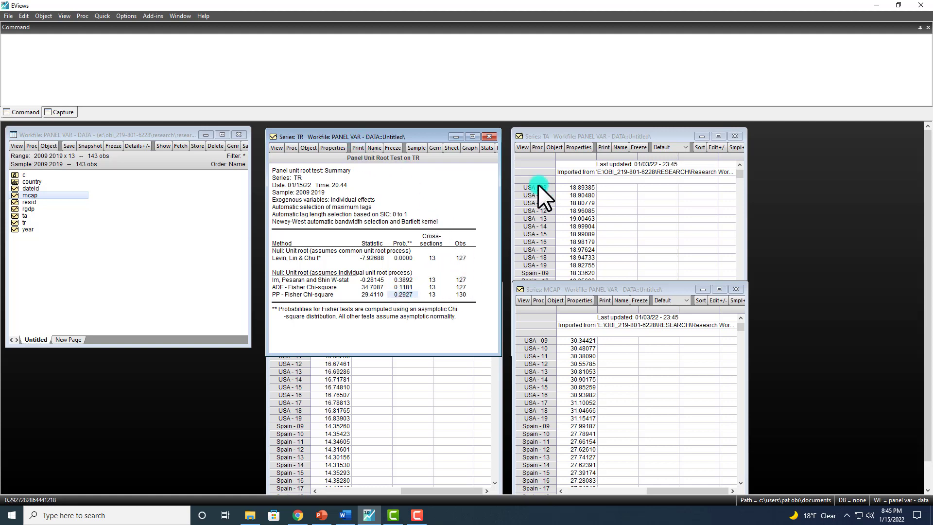
# Run TA's level summary unit root test and mark its probabilities 0.5119, 0.9988, 0.9981, 0.9598.
pyautogui.click(523, 145)
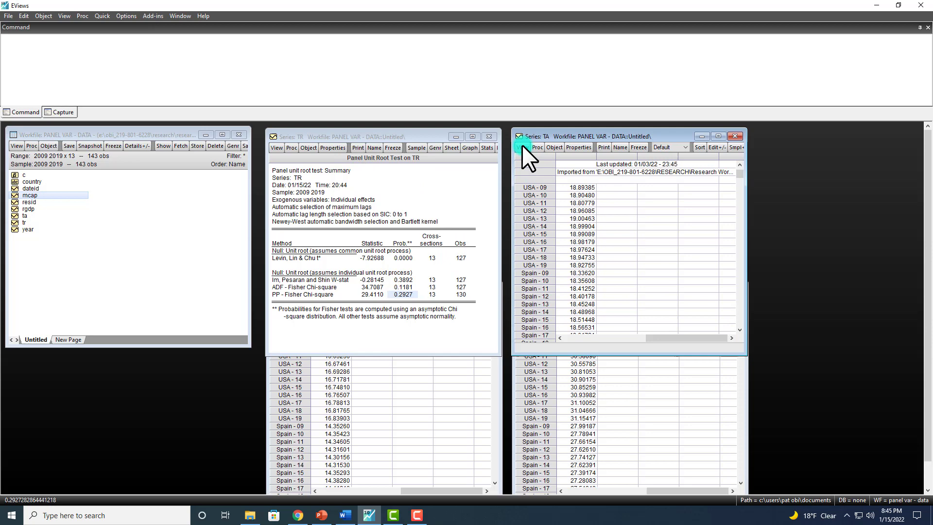
pyautogui.click(540, 252)
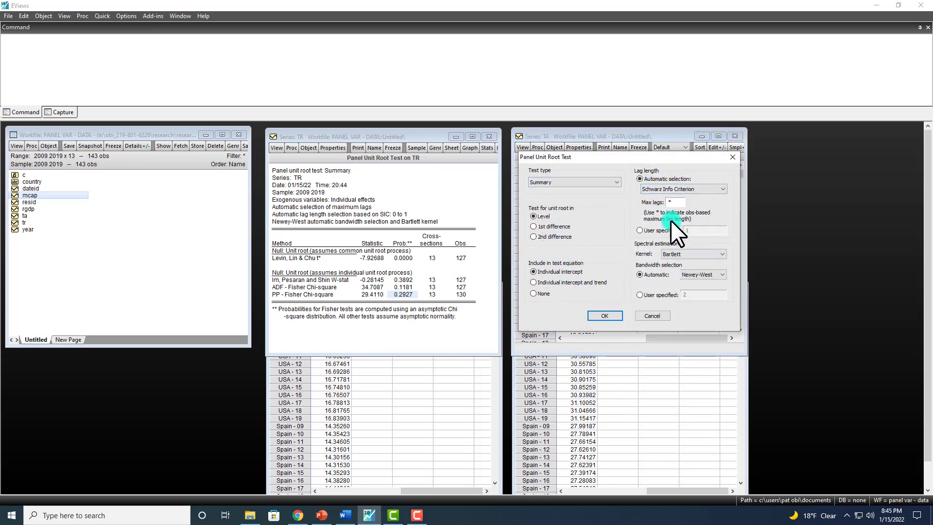
pyautogui.click(605, 315)
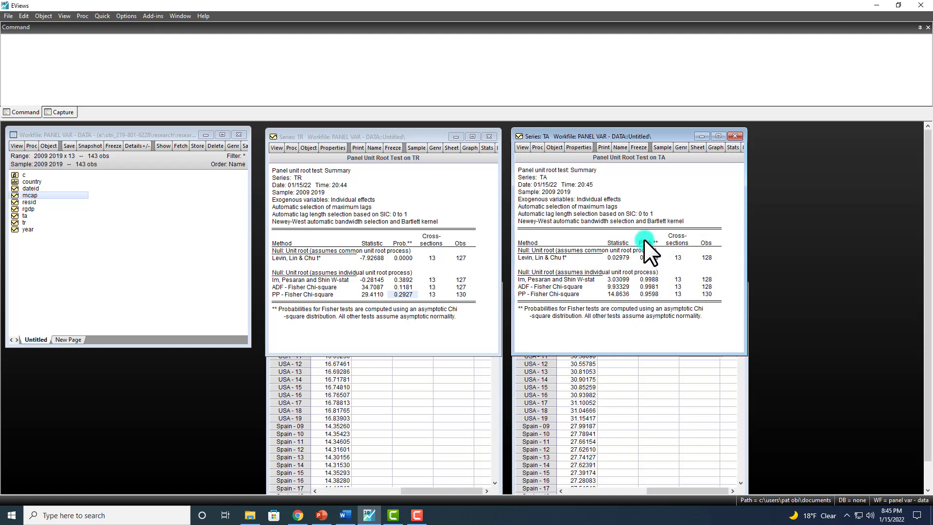
pyautogui.moveTo(645, 239); pyautogui.dragTo(645, 282)
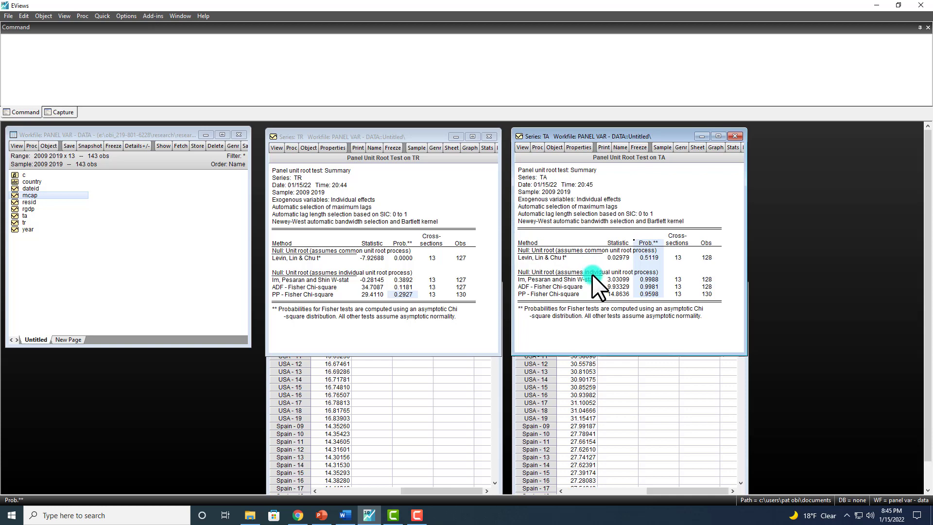
# Run RGDP's level summary unit root test and review probabilities 0.0006, 0.3103, 0.0278, 0.1071.
pyautogui.click(381, 380)
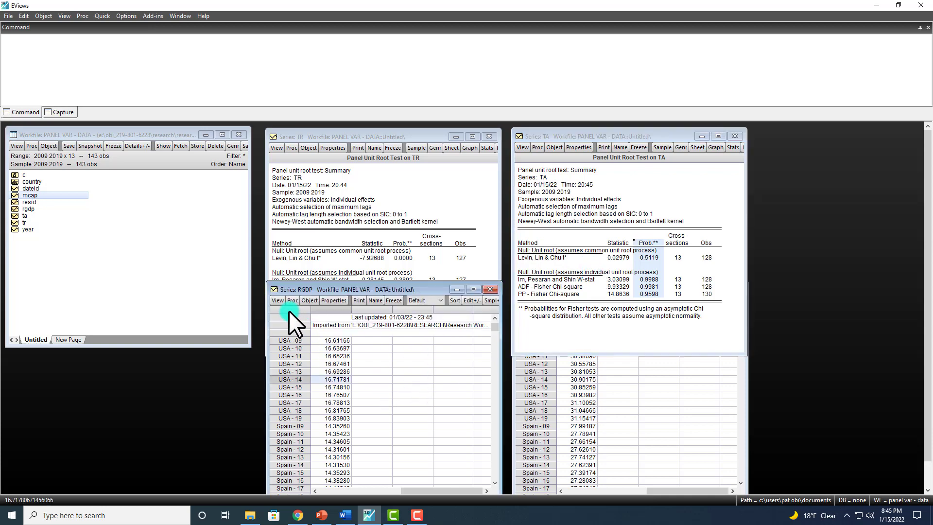
pyautogui.click(276, 299)
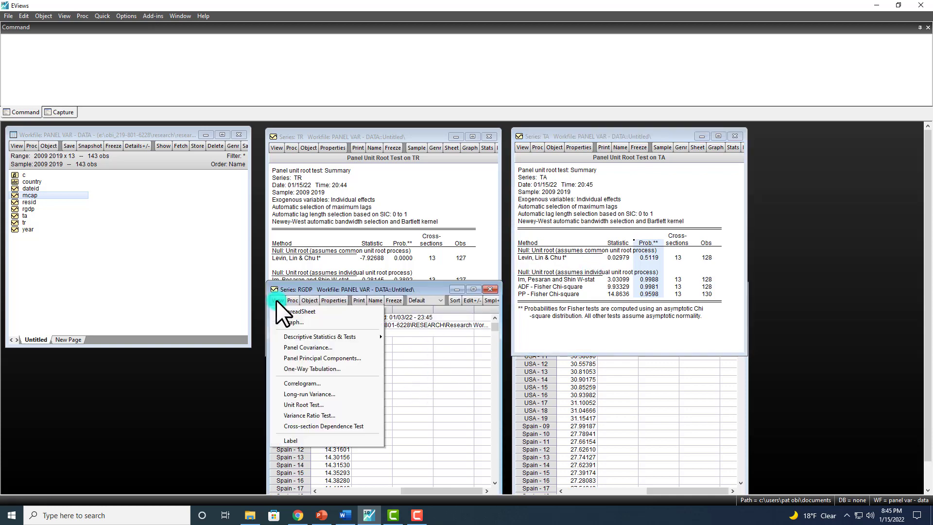
pyautogui.click(300, 402)
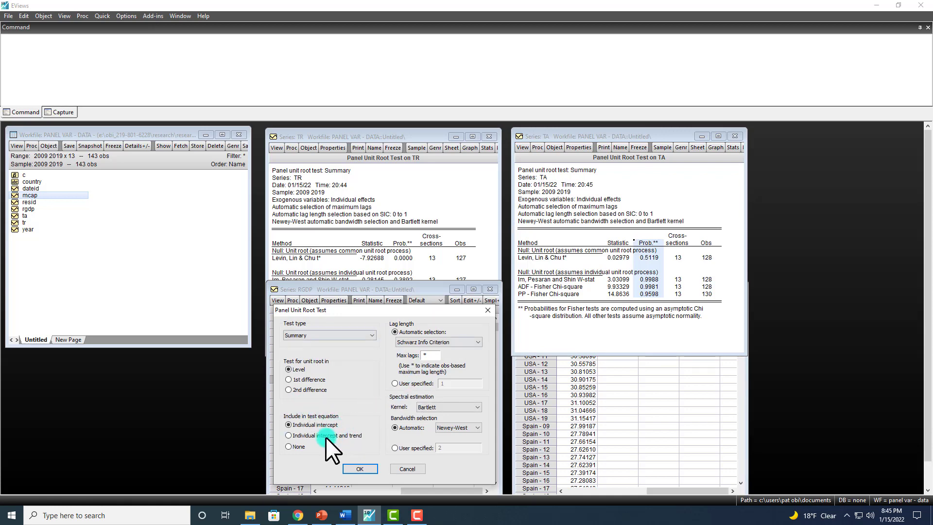
pyautogui.click(360, 468)
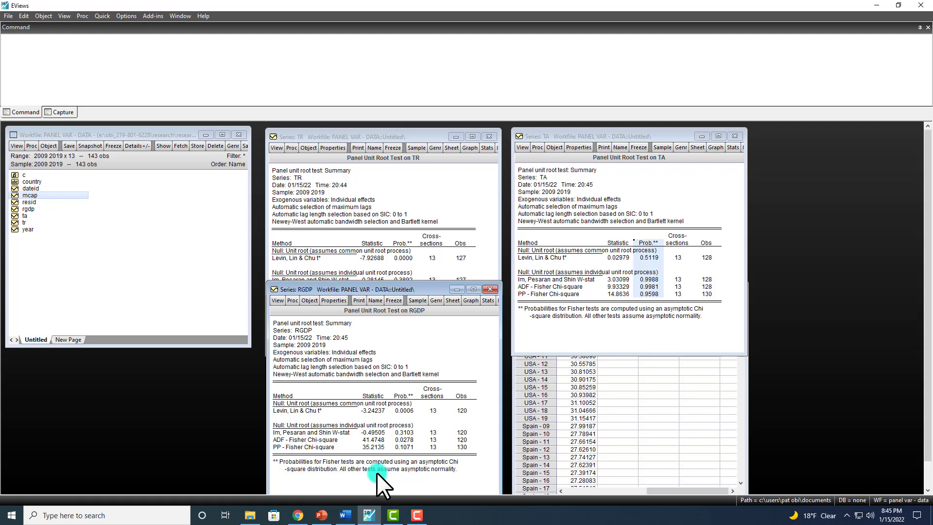
pyautogui.click(402, 411)
pyautogui.click(402, 439)
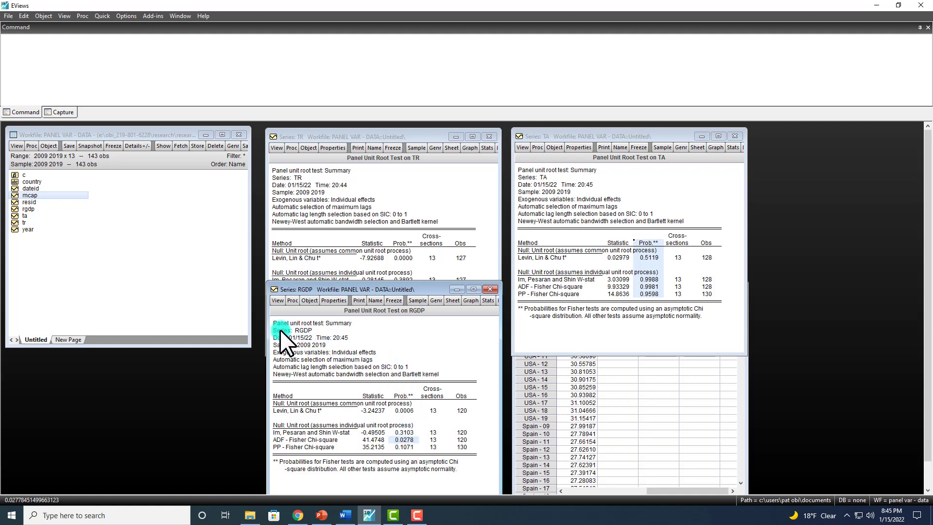
pyautogui.click(313, 330)
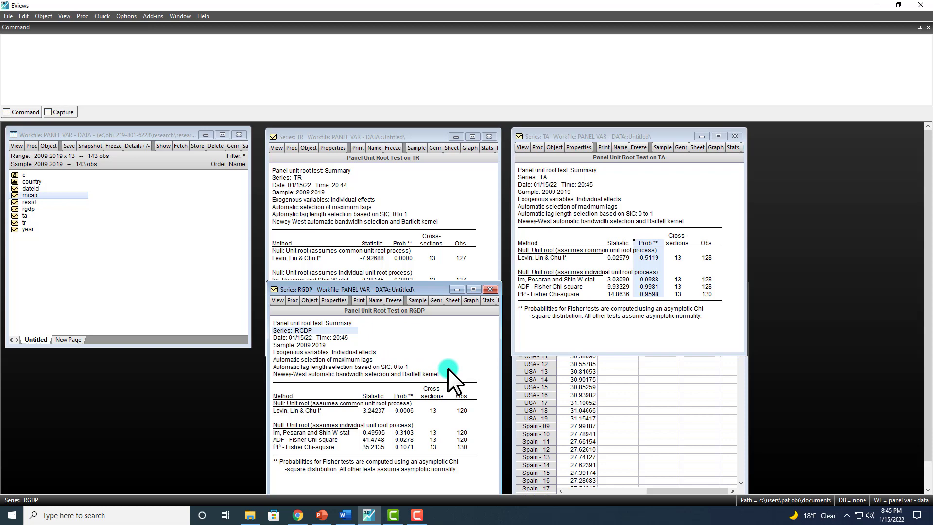
pyautogui.click(591, 387)
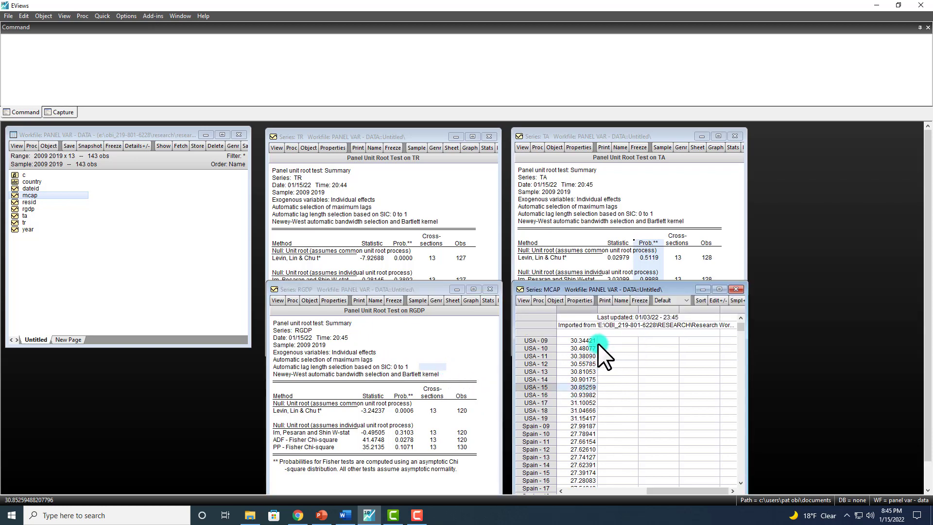
# Run MCAP's level summary unit root test, giving probabilities 0.0734, 0.3928, 0.1414, 0.0010.
pyautogui.click(522, 301)
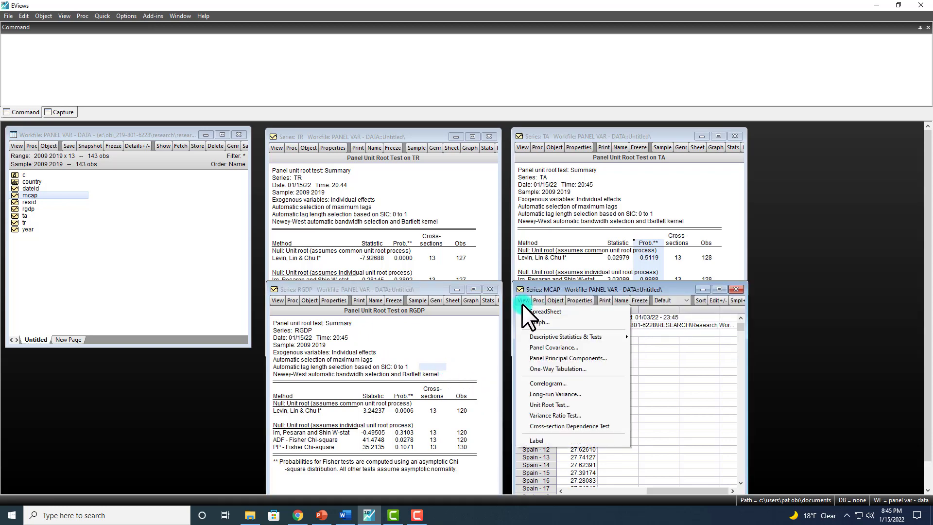
pyautogui.click(540, 405)
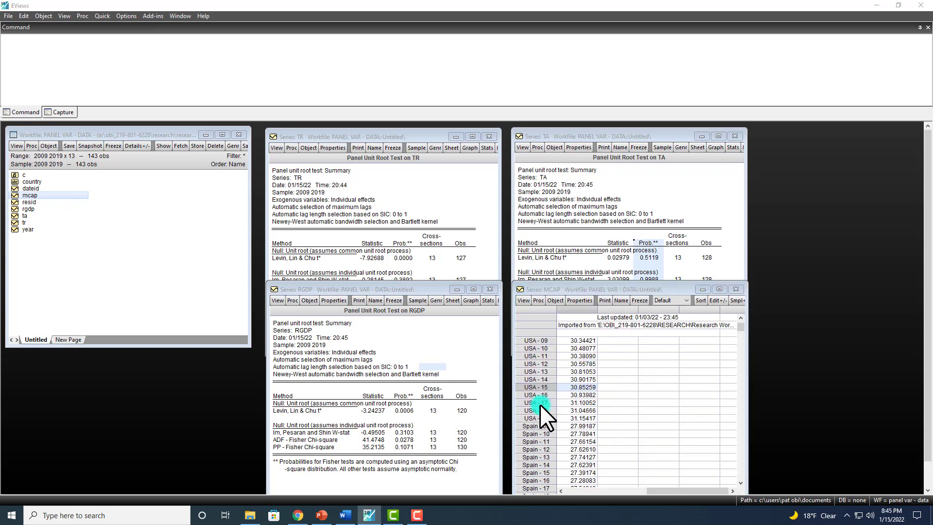
pyautogui.click(606, 469)
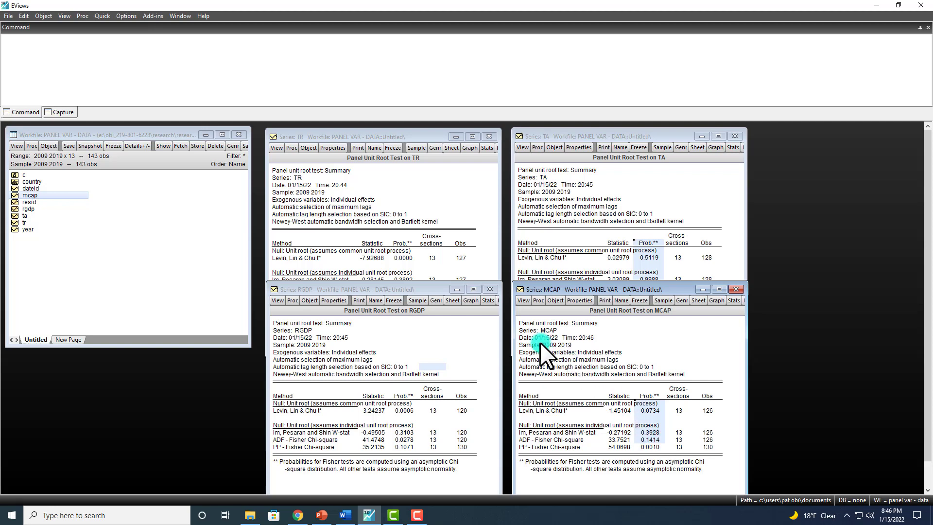
pyautogui.click(551, 332)
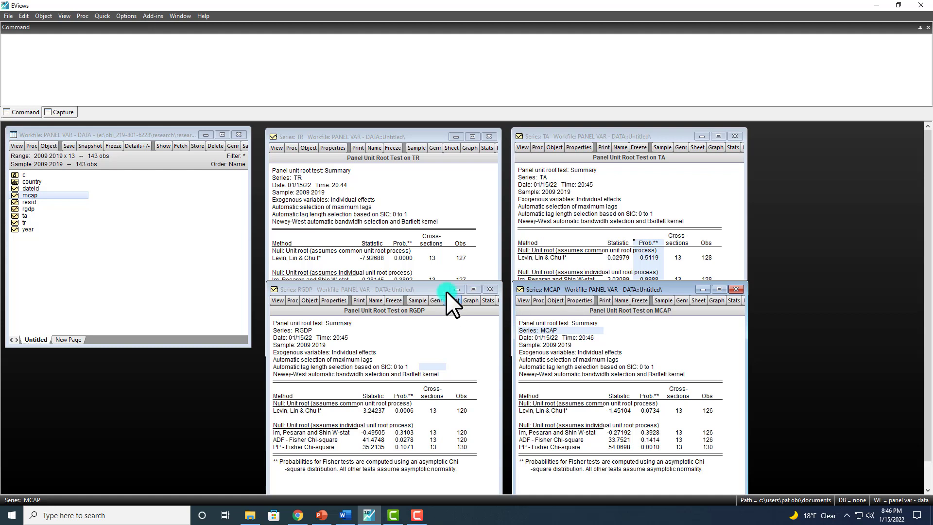
# Test D(TR) at 1st difference and review its four probabilities, all 0.0000.
pyautogui.click(275, 148)
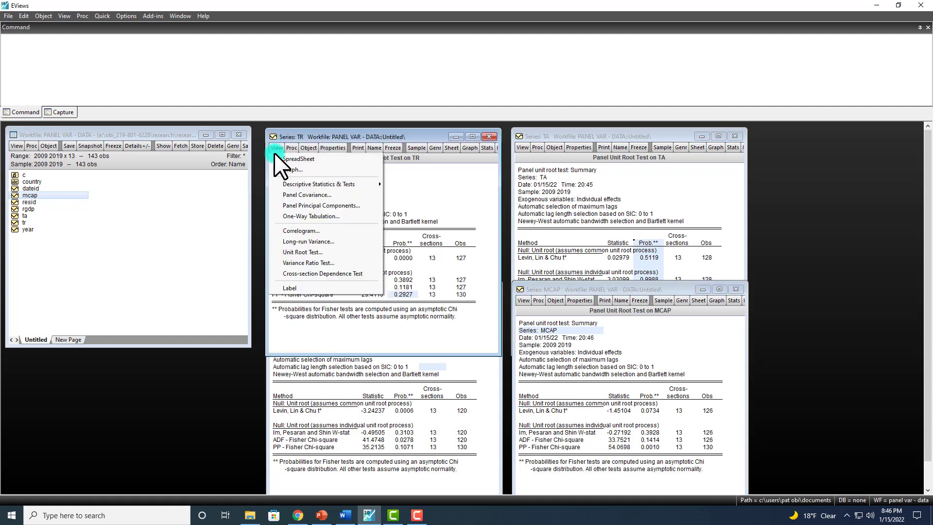
pyautogui.click(297, 252)
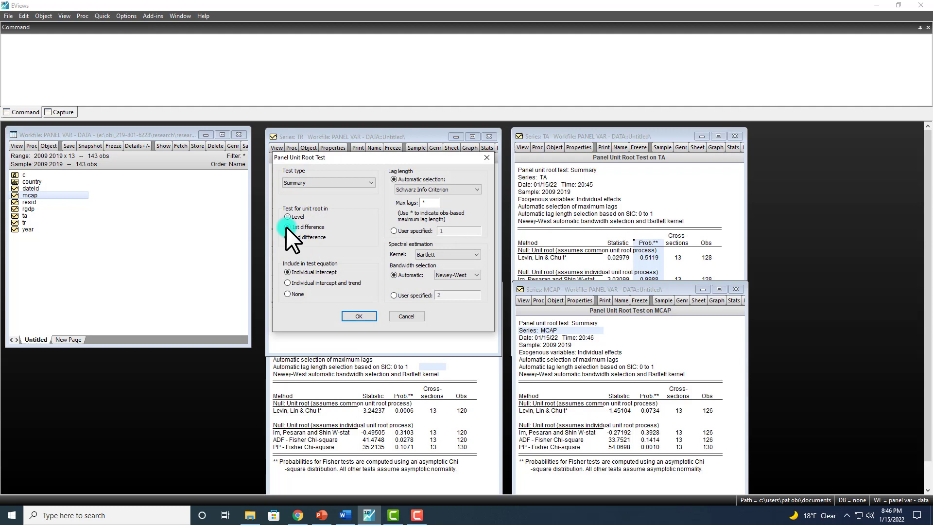
pyautogui.click(358, 316)
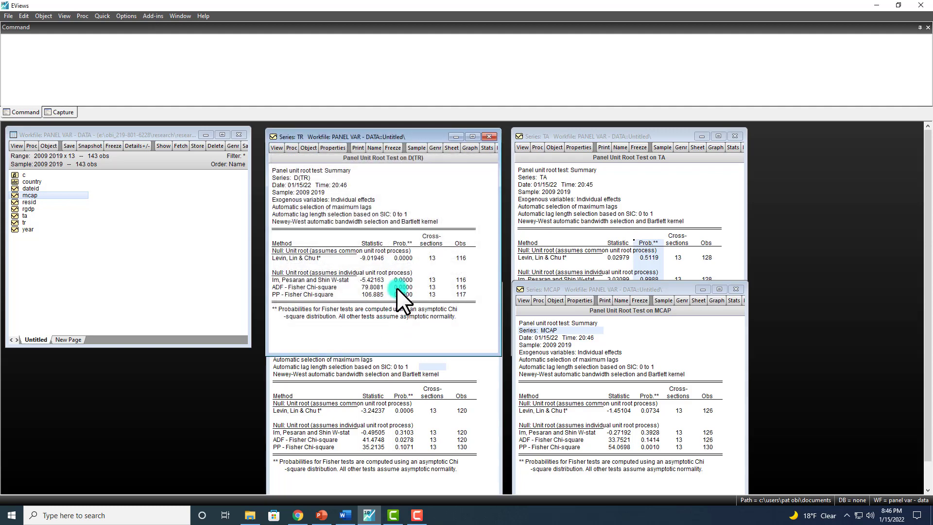
pyautogui.moveTo(402, 243); pyautogui.dragTo(400, 271)
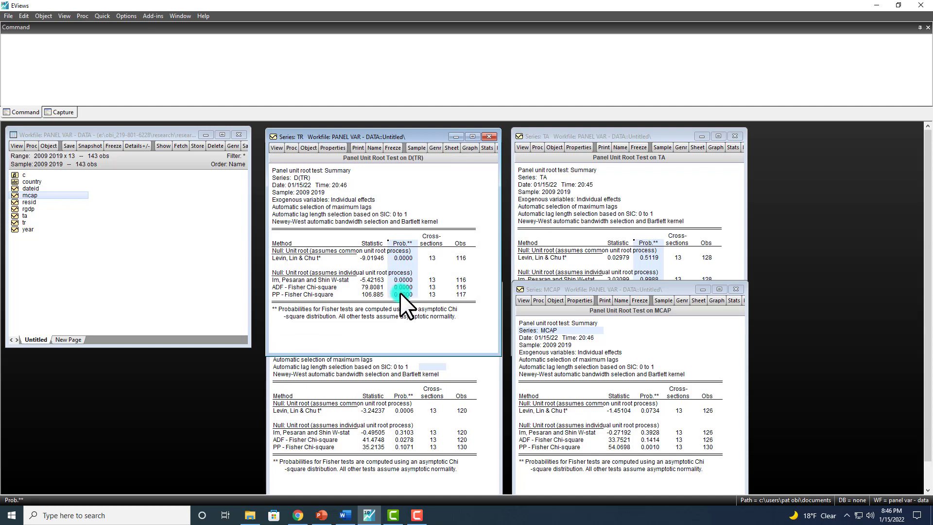
pyautogui.click(283, 250)
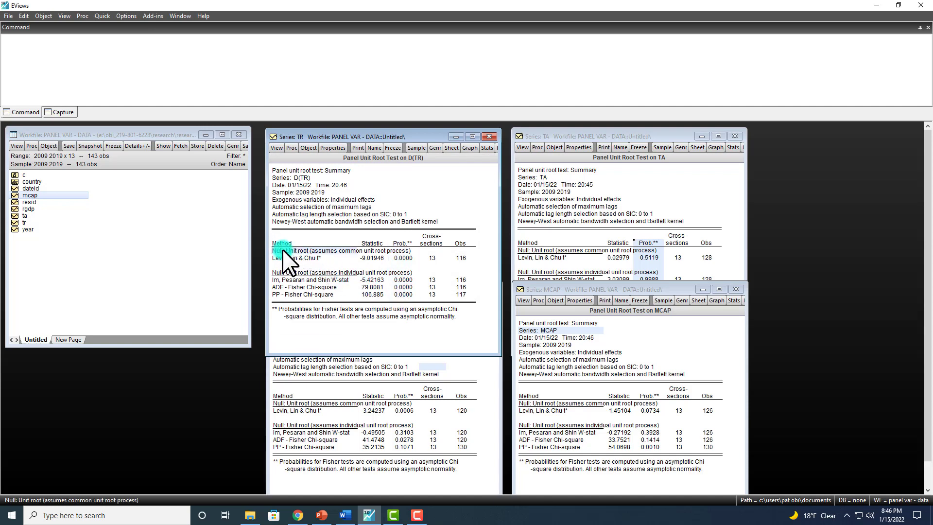
pyautogui.click(281, 272)
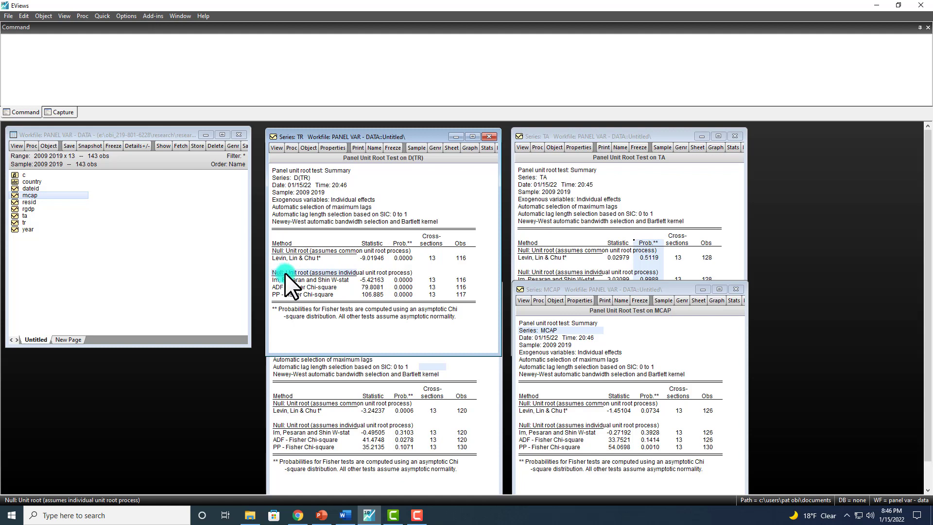
pyautogui.click(289, 178)
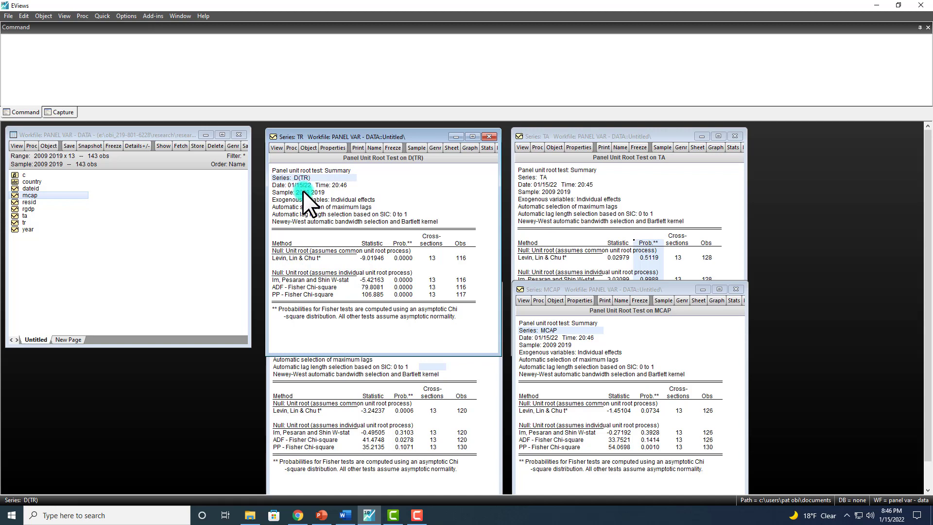
# Run the first-difference summary unit root test on TA and mark its probabilities.
pyautogui.click(522, 147)
pyautogui.click(540, 252)
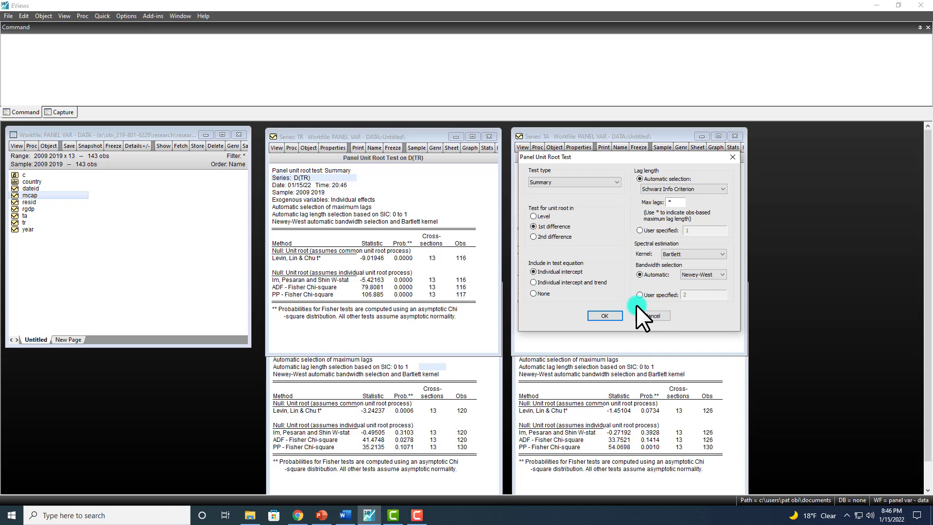
pyautogui.click(608, 315)
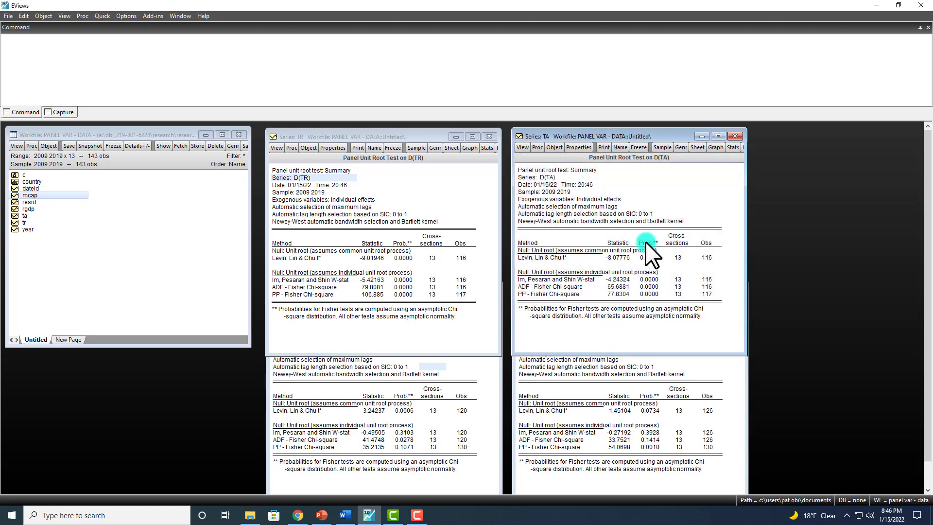
pyautogui.moveTo(645, 242); pyautogui.dragTo(647, 259)
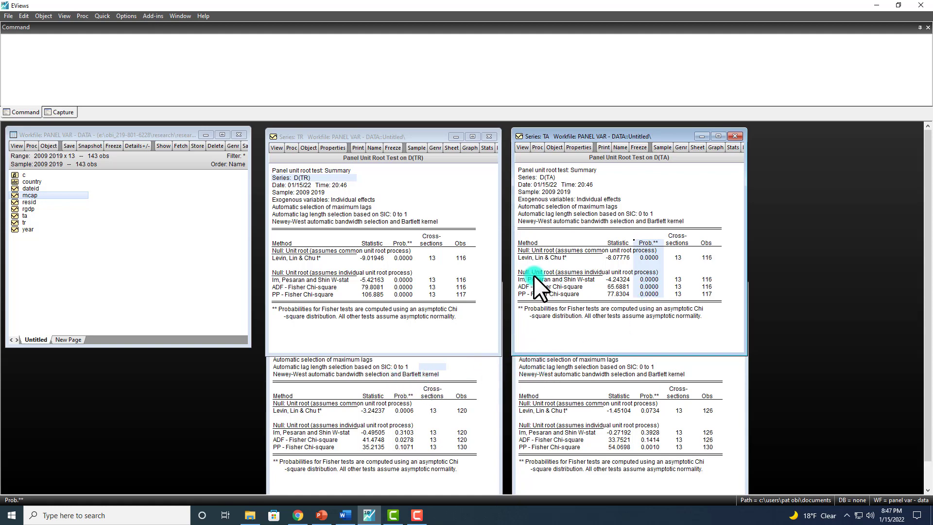
# Run the first-difference summary unit root test on RGDP and mark its probabilities.
pyautogui.click(362, 364)
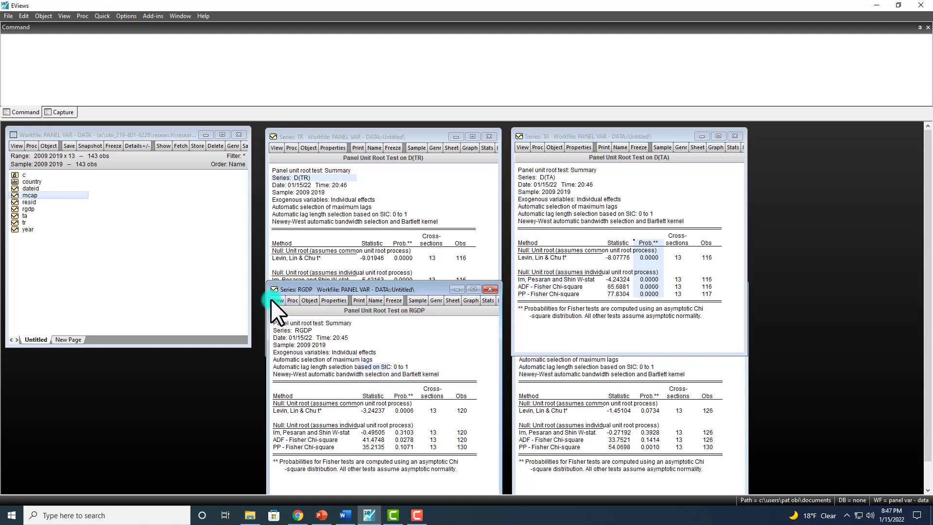
pyautogui.click(278, 299)
pyautogui.click(298, 405)
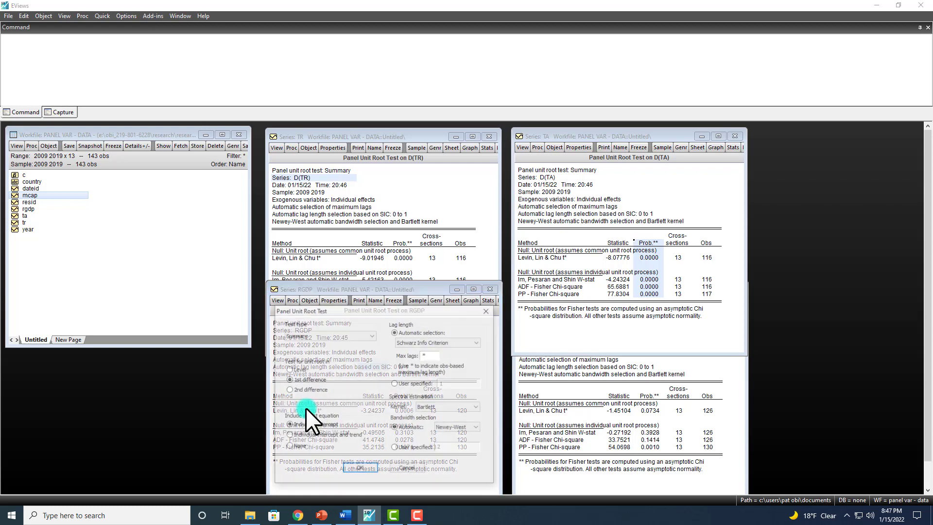
pyautogui.click(359, 468)
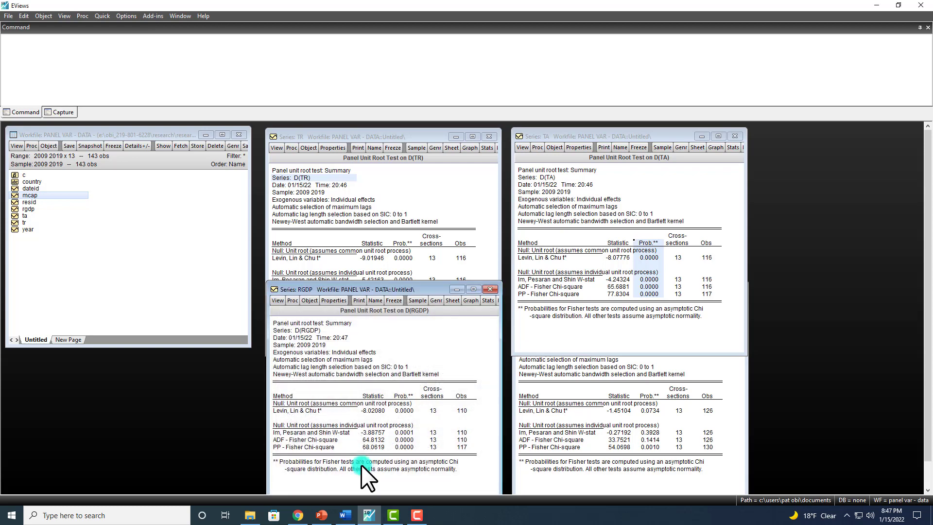
pyautogui.moveTo(399, 404); pyautogui.dragTo(400, 413)
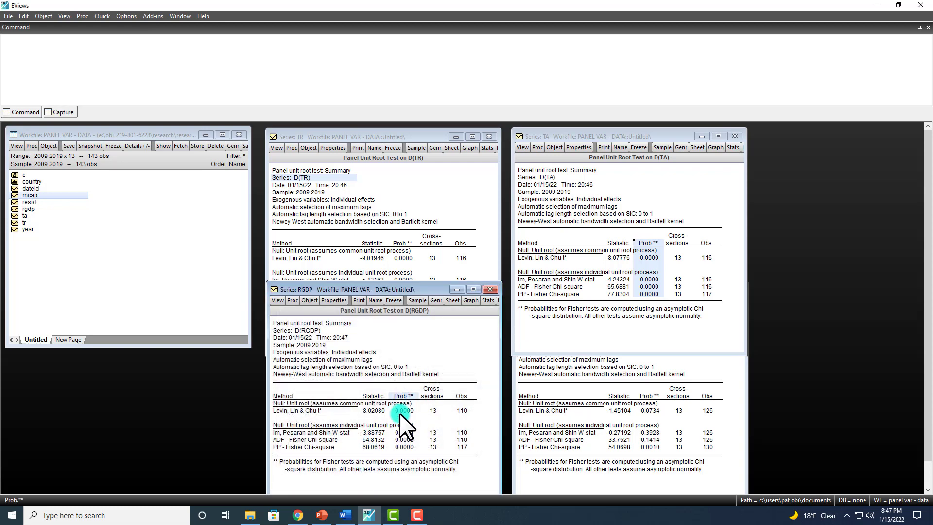
# Run the first-difference summary unit root test on MCAP and mark its probabilities.
pyautogui.click(601, 371)
pyautogui.click(524, 301)
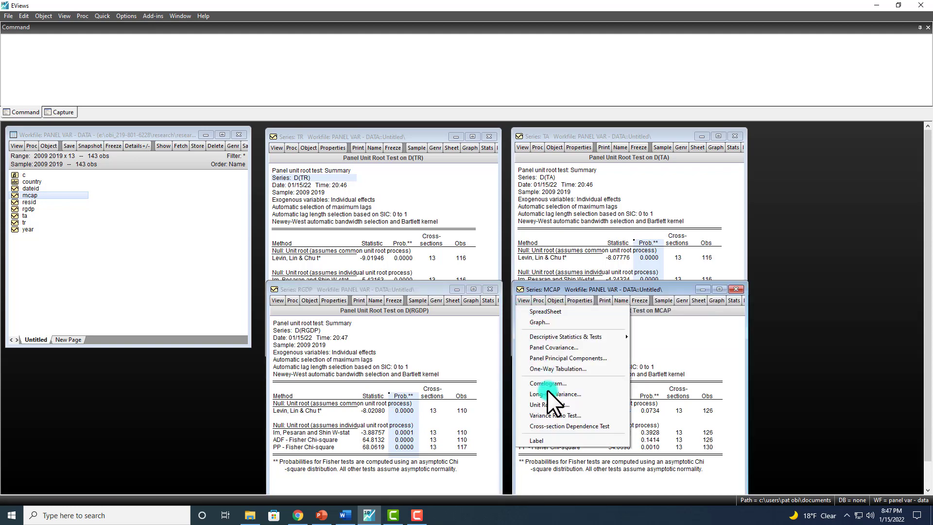
pyautogui.click(549, 404)
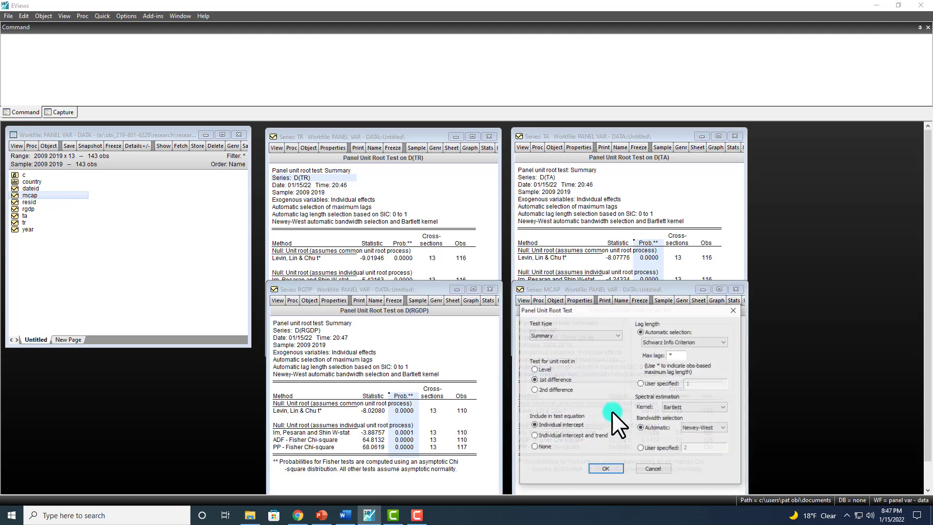
pyautogui.click(601, 470)
pyautogui.moveTo(646, 395); pyautogui.dragTo(652, 439)
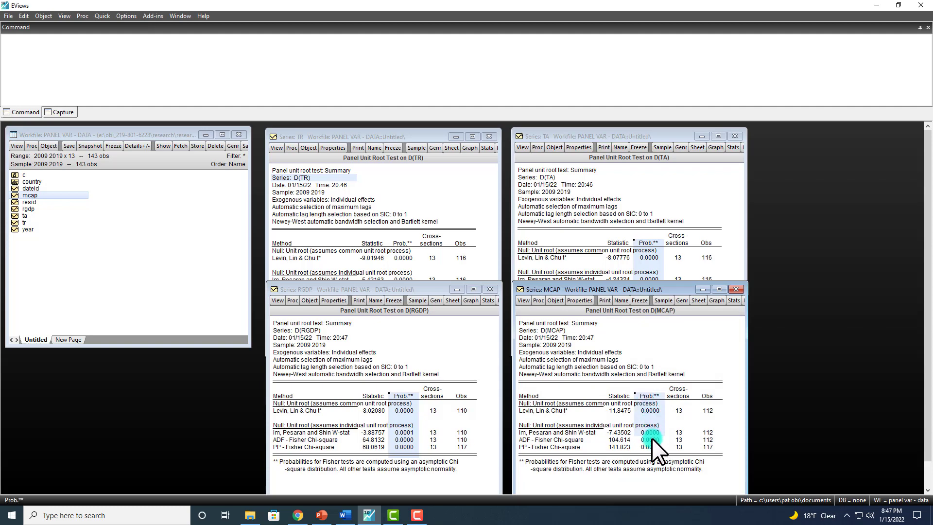
# Run the Hadri panel unit root test on TR at level.
pyautogui.click(554, 367)
pyautogui.click(276, 148)
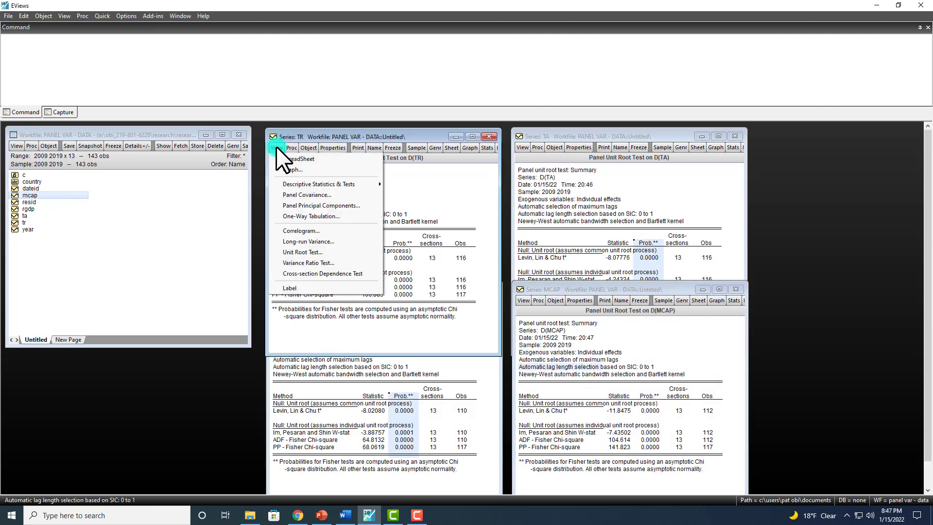
pyautogui.click(304, 252)
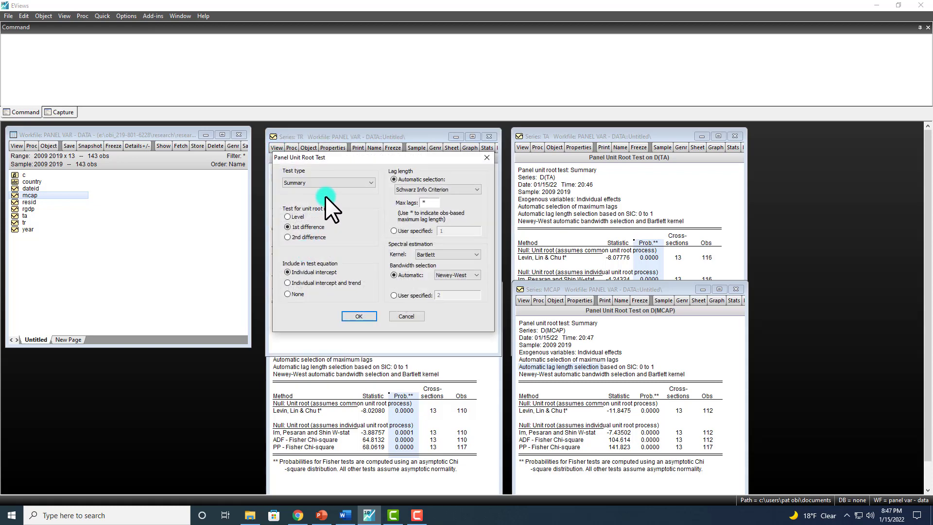
pyautogui.click(325, 182)
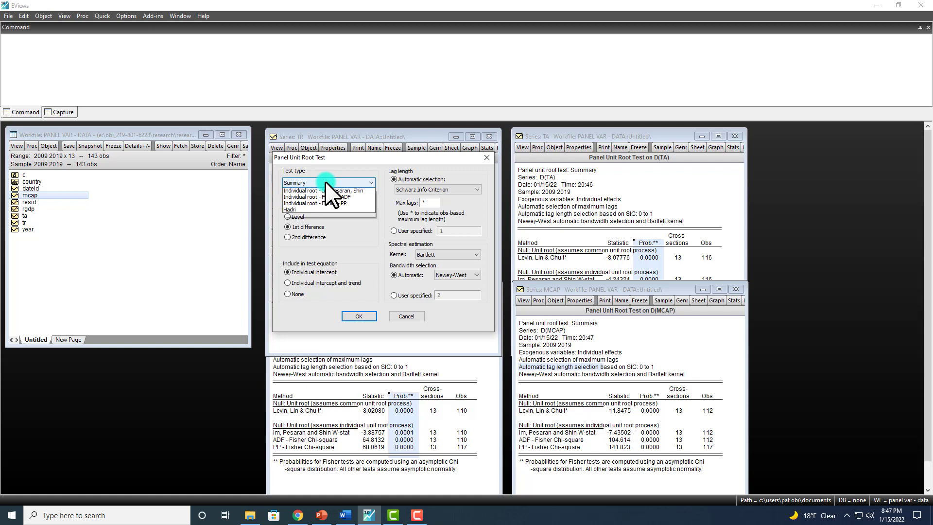
pyautogui.click(296, 229)
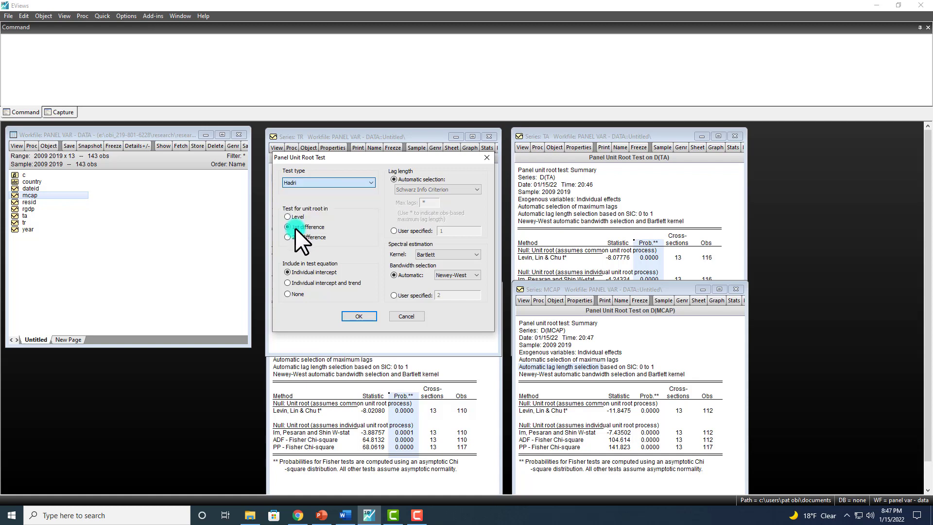
pyautogui.click(292, 220)
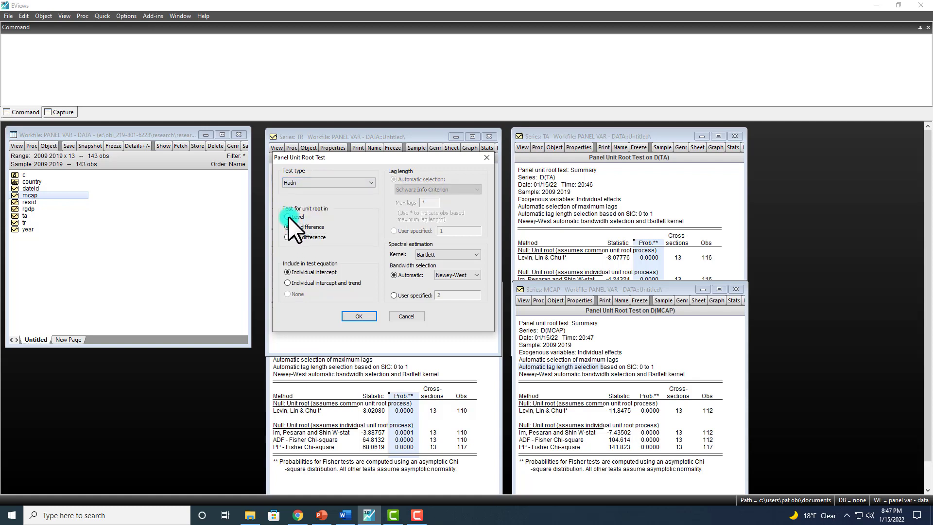
pyautogui.click(359, 316)
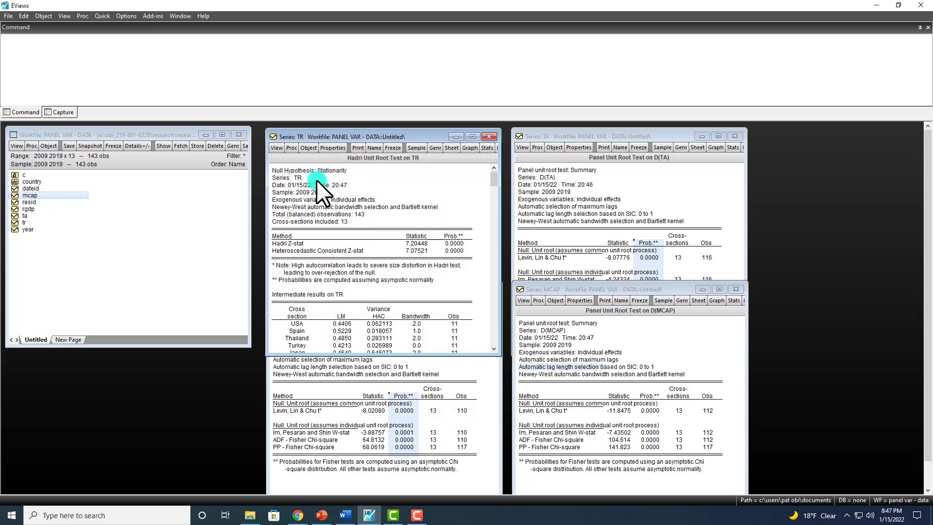
# Review TR's Hadri results: Z-stat 7.20448 and 7.07521, both p=0.0000, under a stationarity null.
pyautogui.click(280, 170)
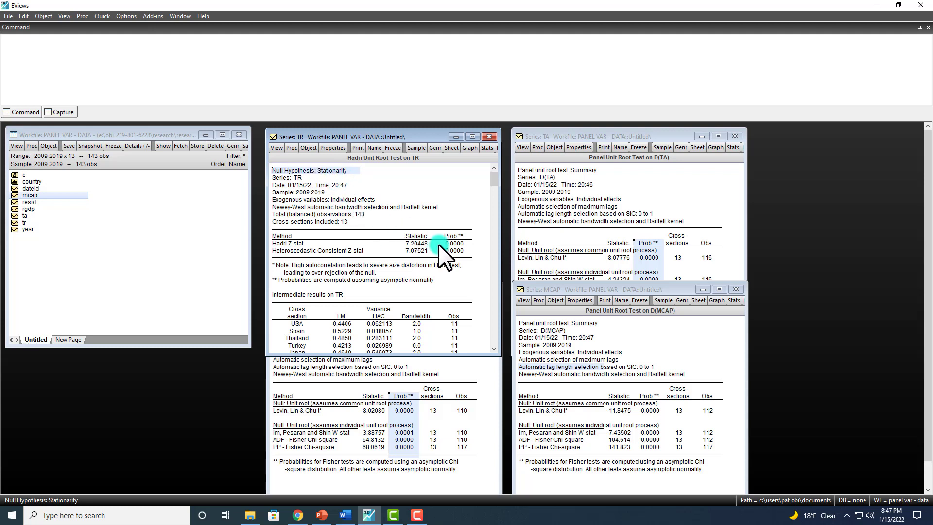
pyautogui.click(455, 243)
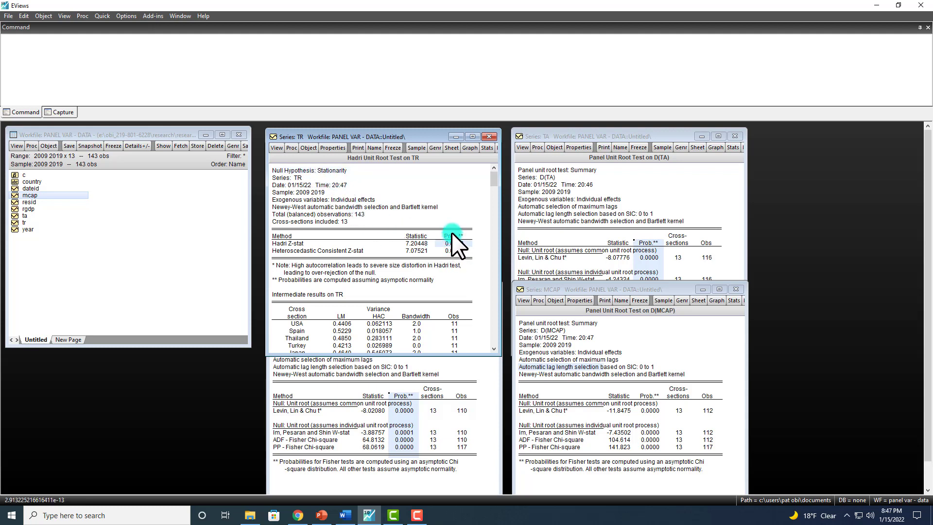
pyautogui.click(452, 235)
pyautogui.click(452, 242)
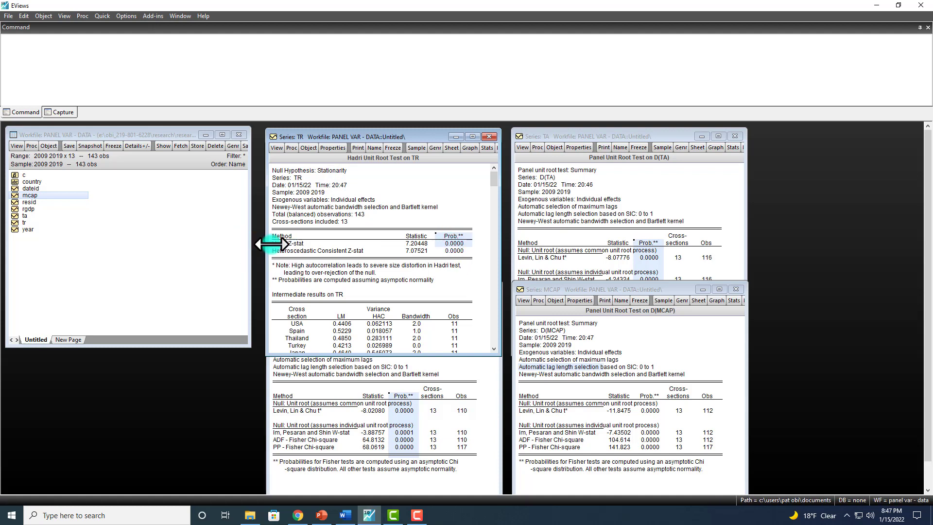
pyautogui.click(456, 246)
pyautogui.click(291, 169)
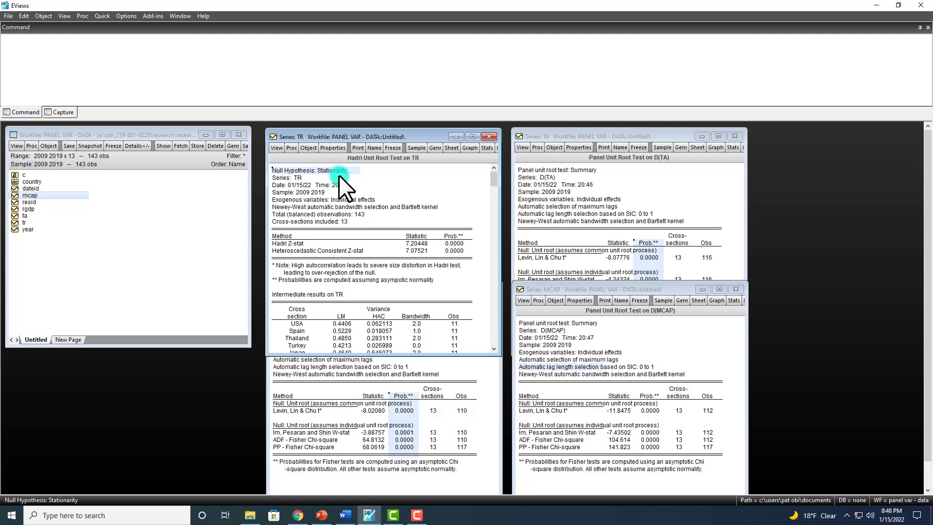
# Run the Hadri test on D(TR) and check Z-stat probability 0.0698 under the stationarity null.
pyautogui.click(275, 148)
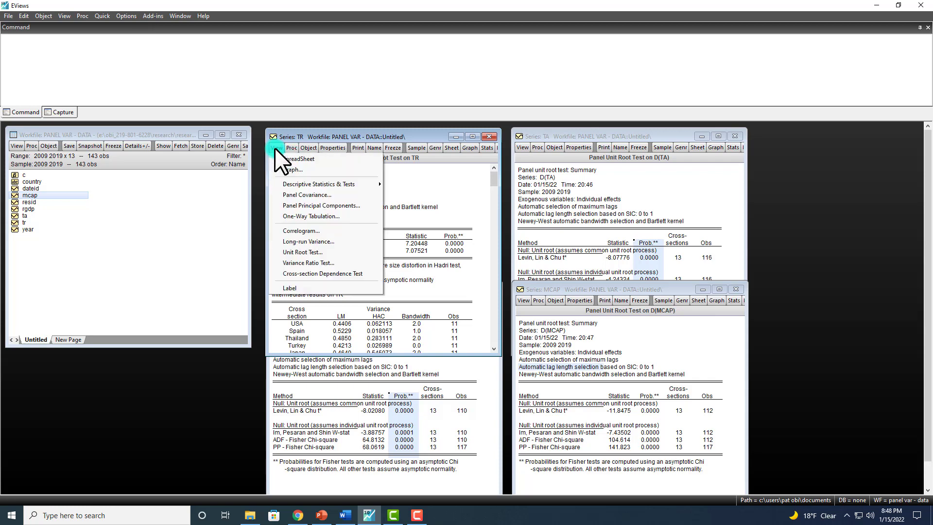
pyautogui.click(295, 253)
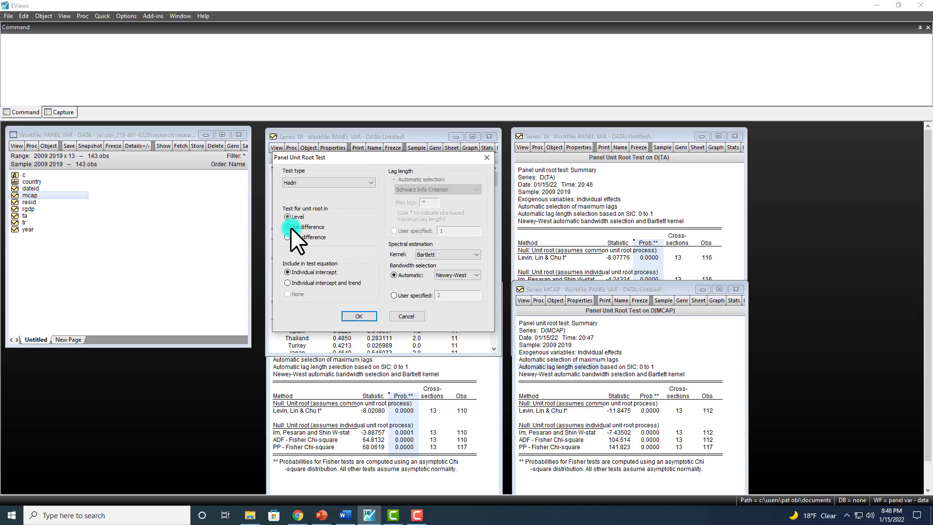
pyautogui.click(360, 317)
pyautogui.click(455, 256)
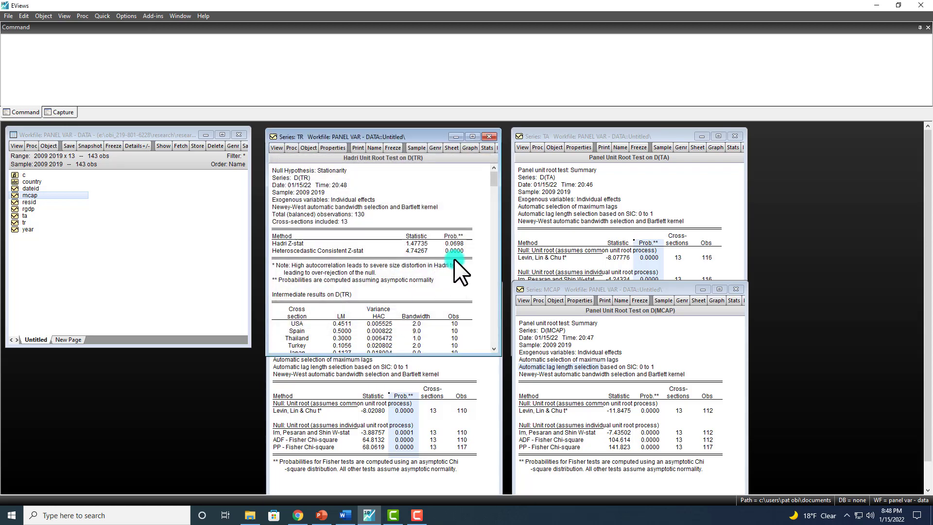
pyautogui.click(456, 244)
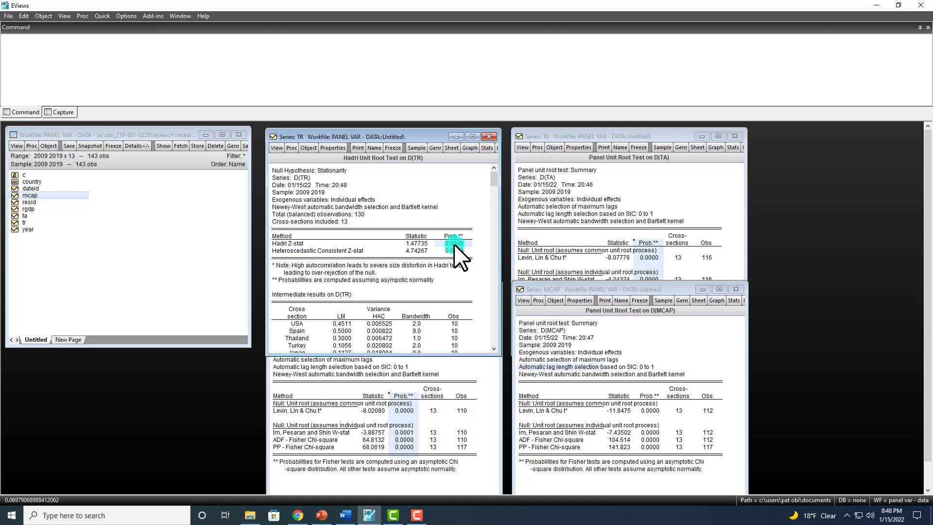
pyautogui.moveTo(283, 171); pyautogui.dragTo(309, 171)
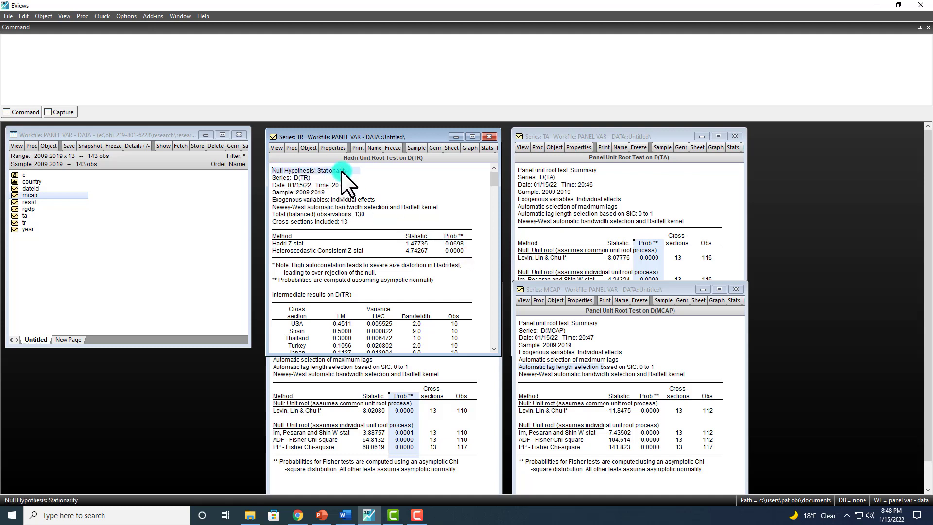